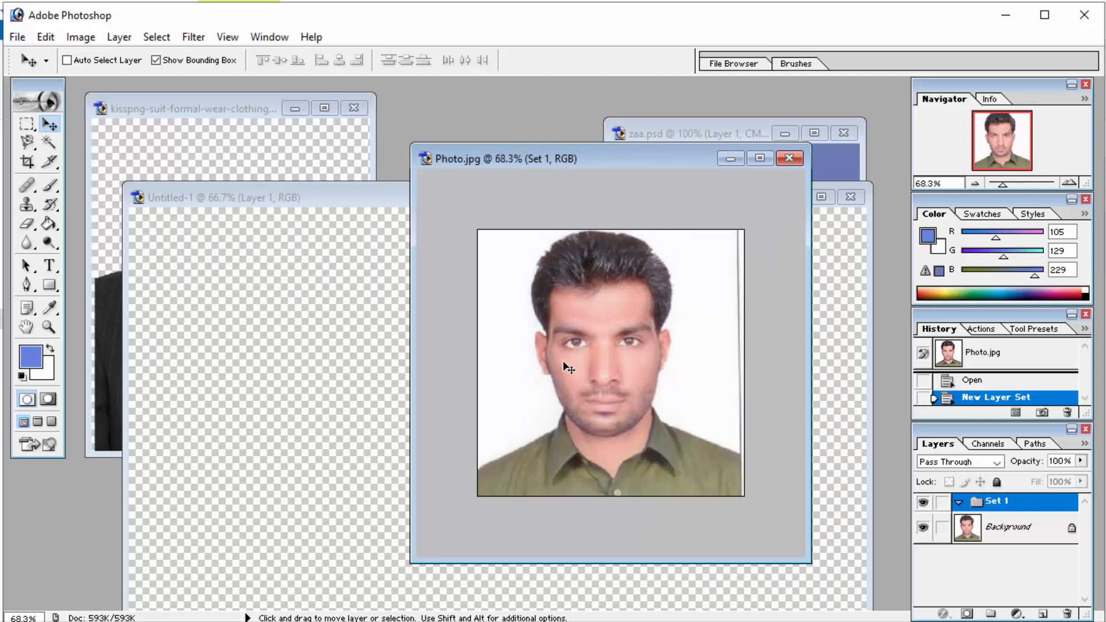
- Select the man's head and neck down to the shirt opening in Photo.jpg with the Magnetic Lasso
{"action": "mouse_move", "coordinate": [27, 143]}
{"action": "left_mouse_down"}
{"action": "mouse_move", "coordinate": [69, 144]}
{"action": "mouse_move", "coordinate": [88, 176]}
{"action": "left_mouse_up"}
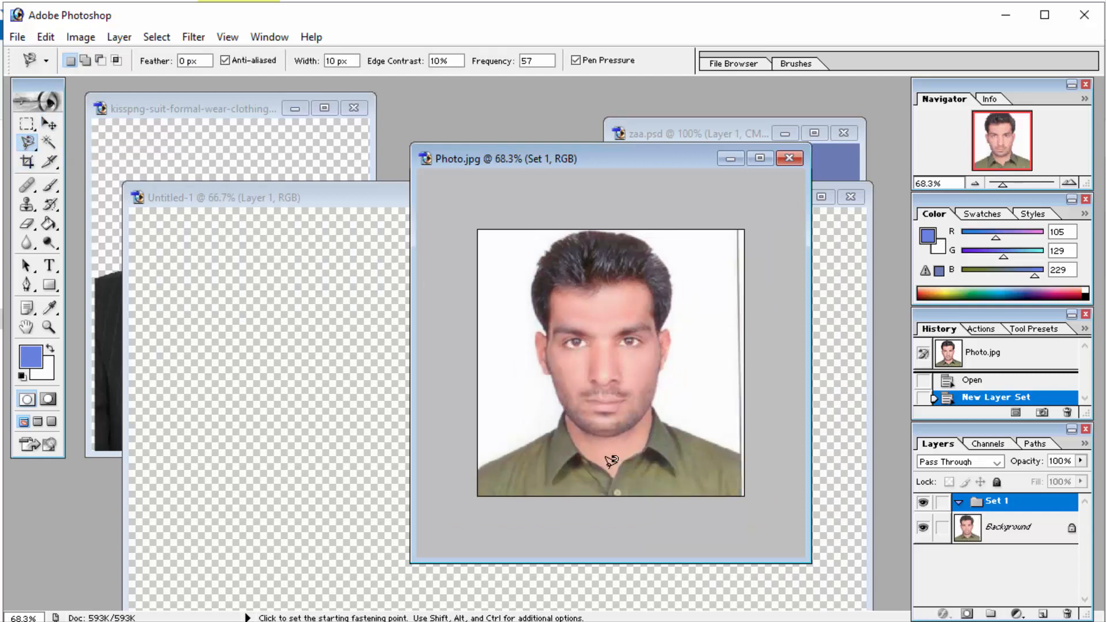
{"action": "left_click", "coordinate": [543, 434]}
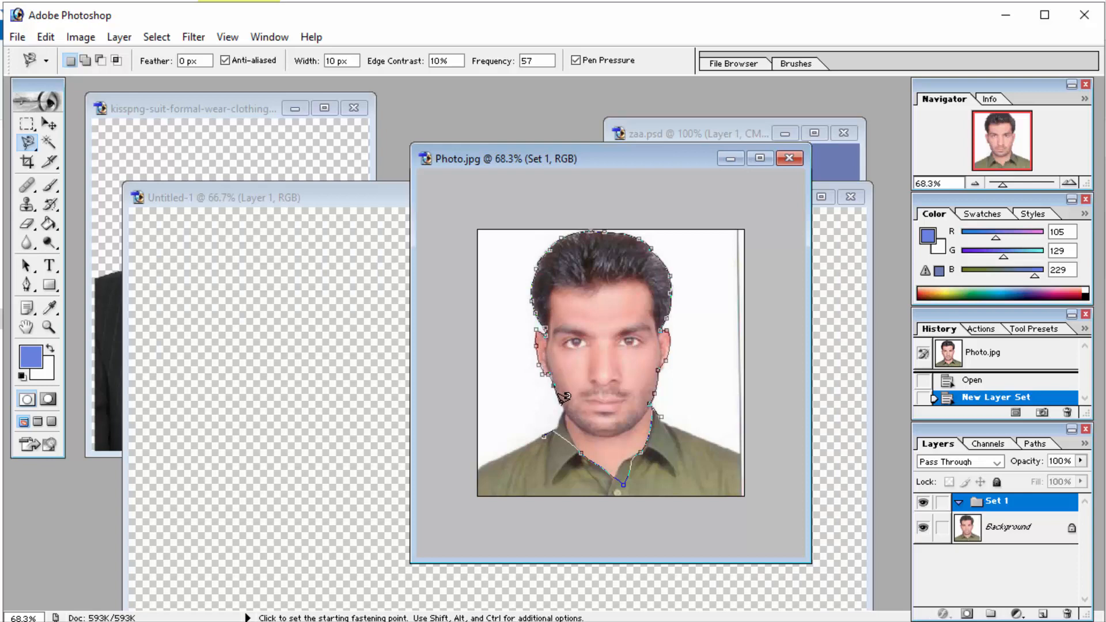
{"action": "double_click", "coordinate": [547, 431]}
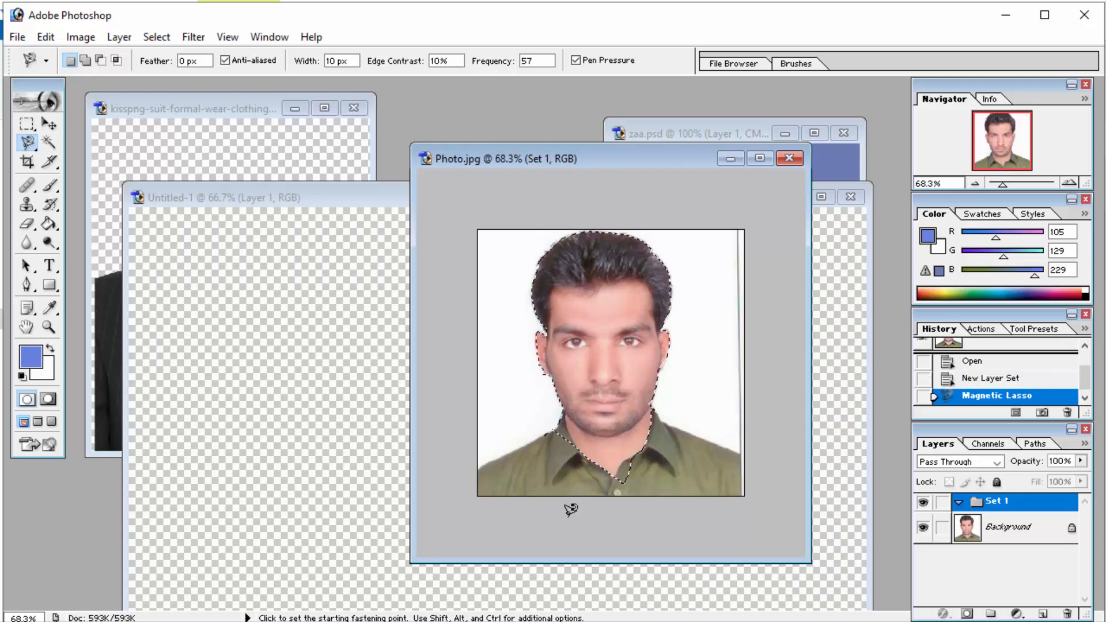
- Copy the suit from the kisspng suit image into the Untitled-1 document
{"action": "left_click", "coordinate": [49, 123]}
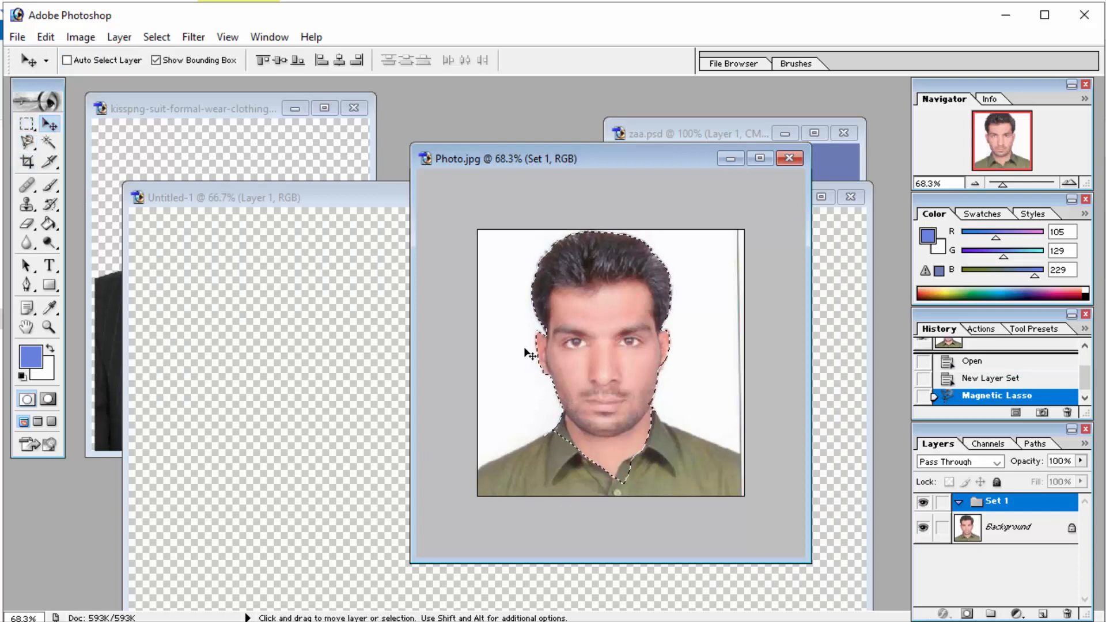
{"action": "left_click", "coordinate": [119, 321]}
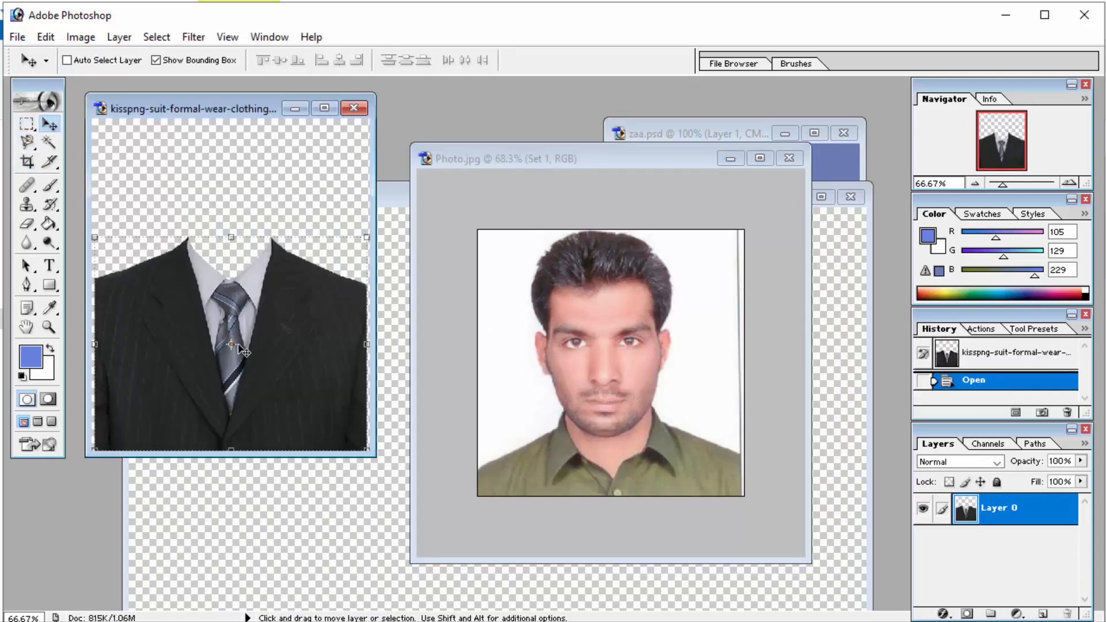
{"action": "left_click_drag", "start_coordinate": [235, 363], "coordinate": [537, 469]}
- Try to move the selected head from Photo.jpg into Untitled-1 with the Set 1 layer set active
{"action": "left_click", "coordinate": [613, 172]}
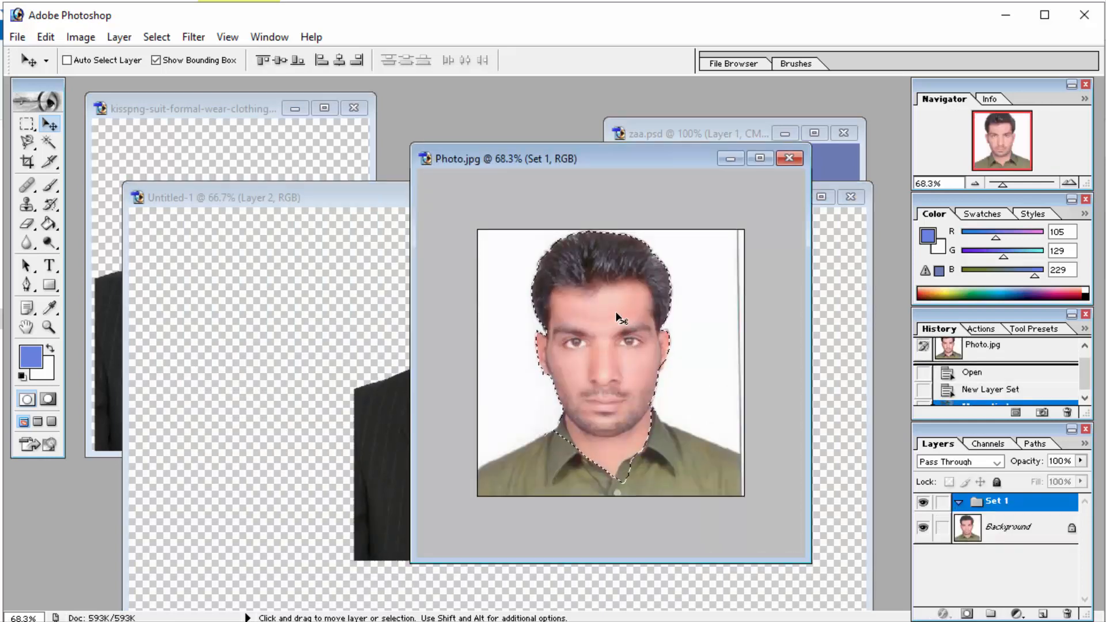
{"action": "left_click_drag", "start_coordinate": [617, 317], "coordinate": [360, 285]}
{"action": "left_click", "coordinate": [551, 260]}
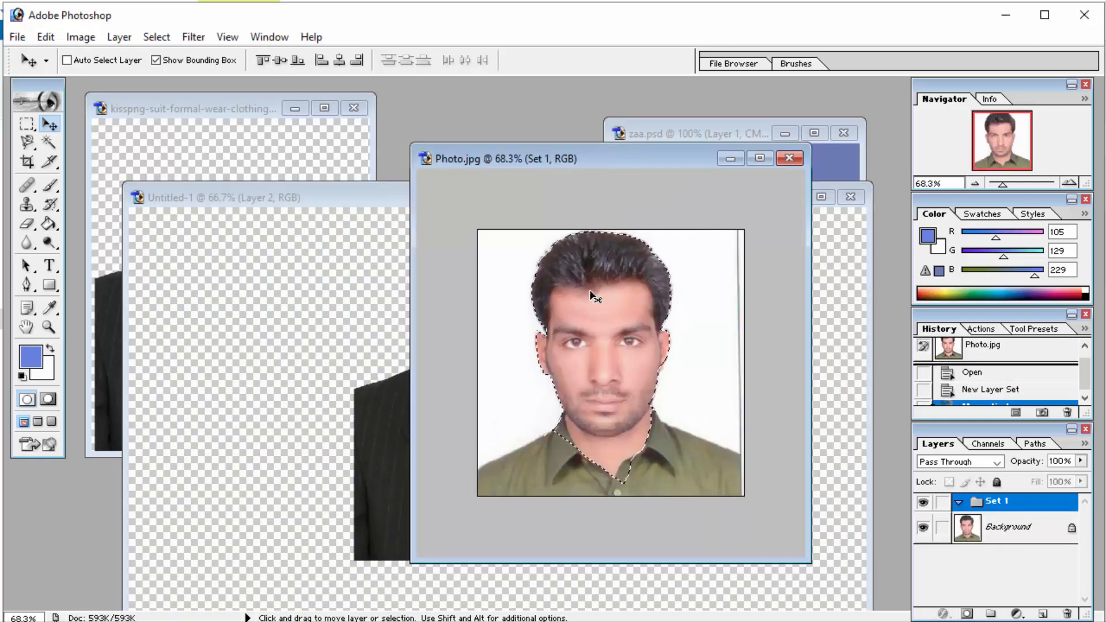
{"action": "left_click_drag", "start_coordinate": [593, 167], "coordinate": [707, 115]}
{"action": "left_click", "coordinate": [555, 288]}
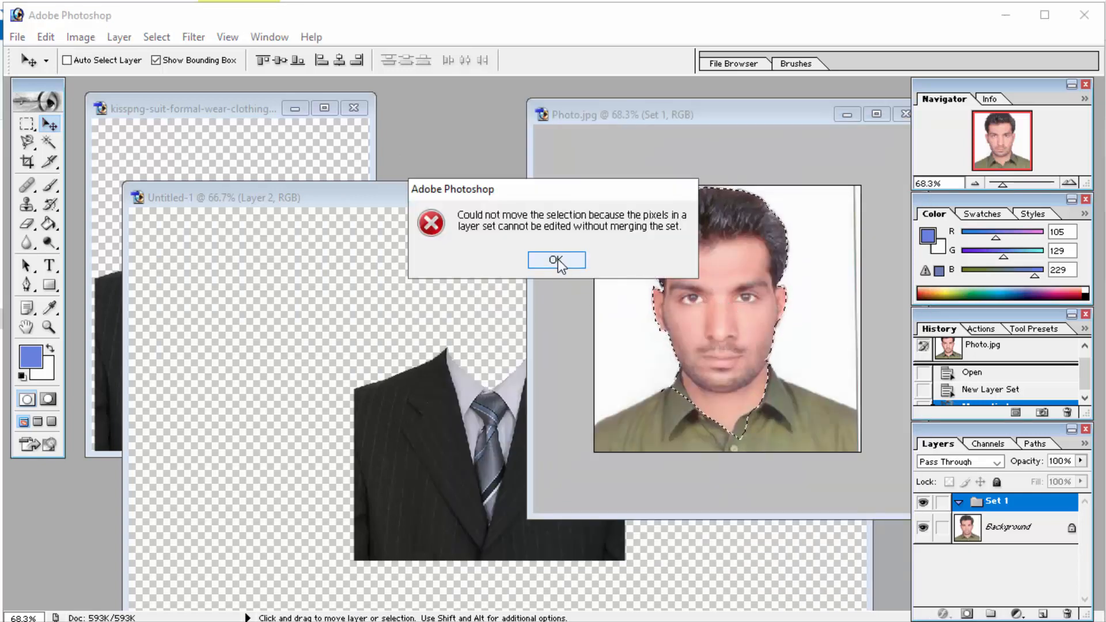
{"action": "left_click", "coordinate": [560, 260]}
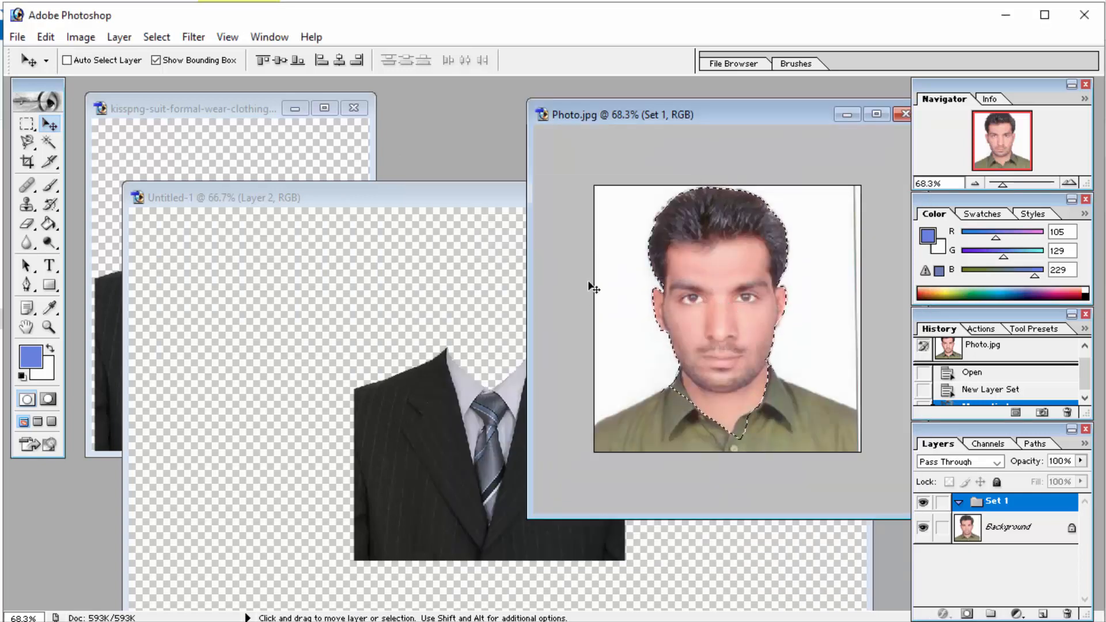
- Convert Photo.jpg's Background to a regular layer named Layer 0 and copy the selected head onto the suit in Untitled-1
{"action": "left_click", "coordinate": [1007, 535]}
{"action": "double_click", "coordinate": [1069, 533]}
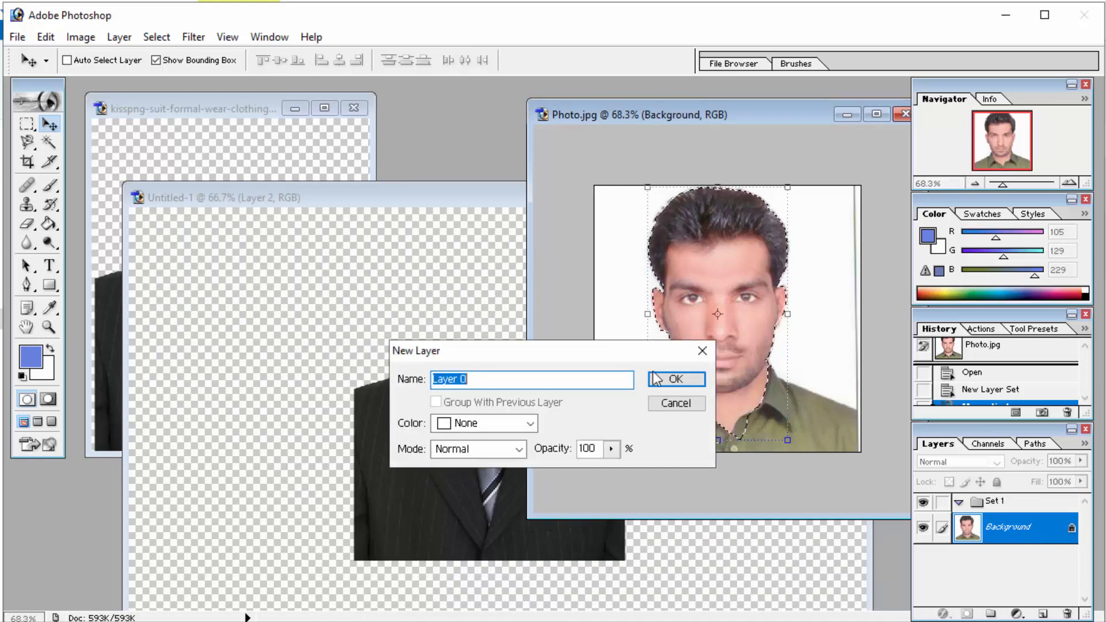
{"action": "left_click", "coordinate": [670, 384]}
{"action": "left_click_drag", "start_coordinate": [738, 278], "coordinate": [488, 320]}
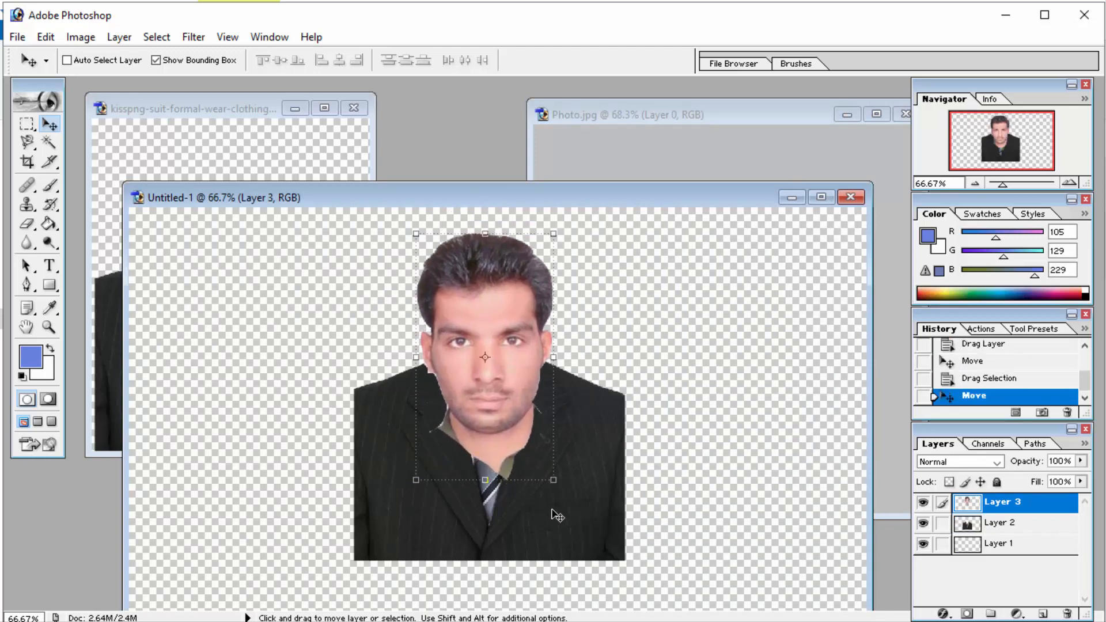
{"action": "left_click_drag", "start_coordinate": [577, 507], "coordinate": [573, 522]}
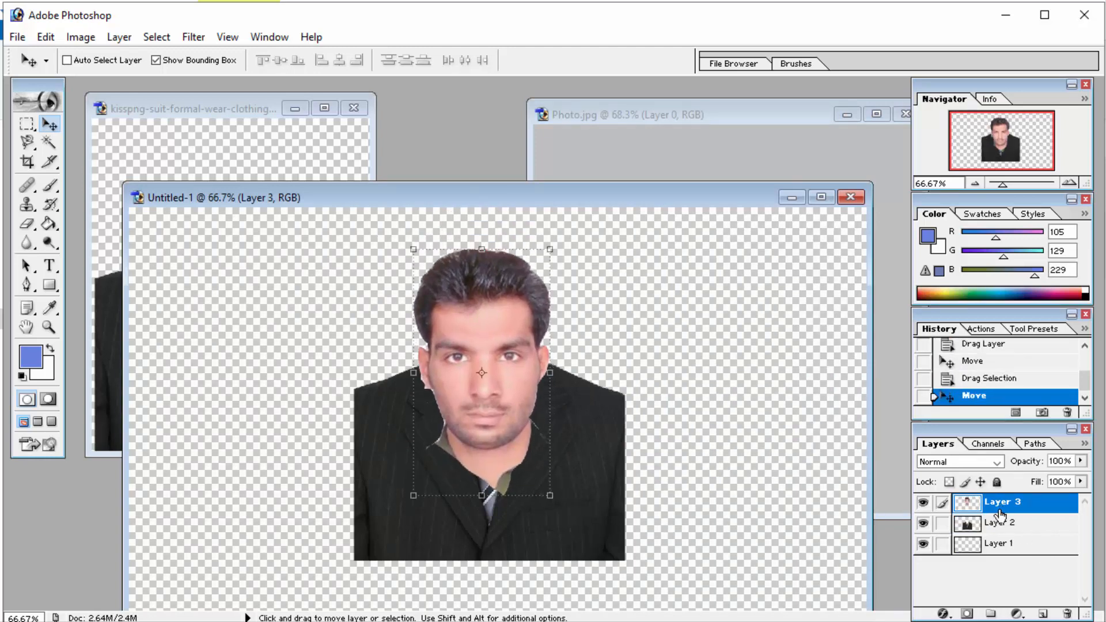
- Place the suit layer above the head layer and reposition both so the neck sits inside the shirt collar
{"action": "left_click_drag", "start_coordinate": [992, 527], "coordinate": [1006, 511]}
{"action": "left_click_drag", "start_coordinate": [552, 448], "coordinate": [553, 493]}
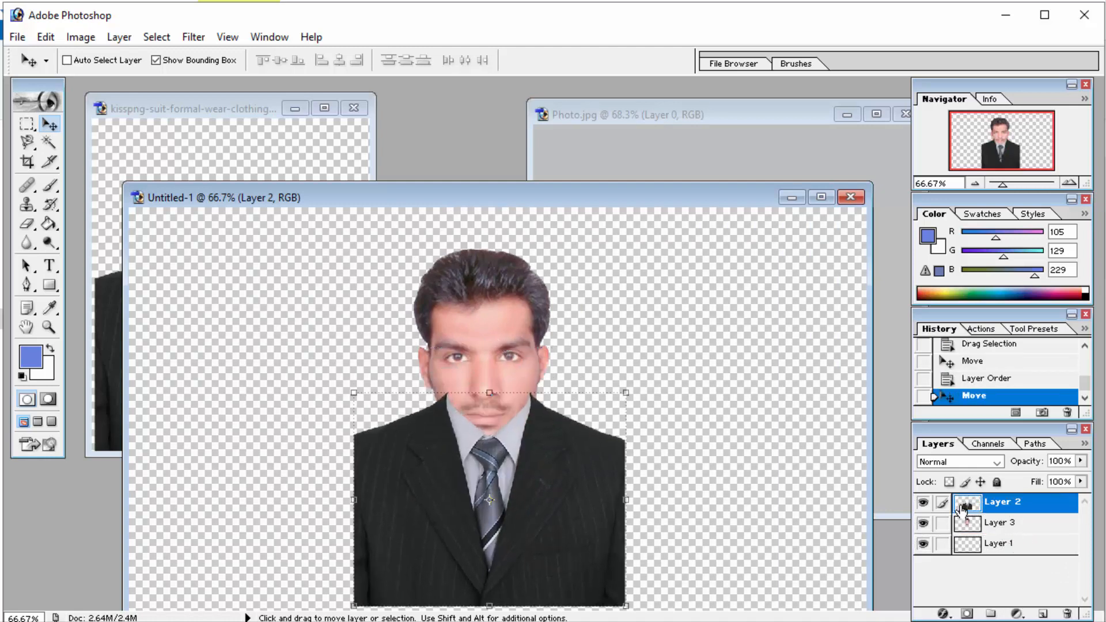
{"action": "left_click", "coordinate": [973, 525]}
{"action": "left_click_drag", "start_coordinate": [506, 298], "coordinate": [510, 280]}
- Try shrinking the head to 94.9% width and 96.2% height, undo it, then apply the transform with the head repositioned at 100%
{"action": "left_click_drag", "start_coordinate": [558, 208], "coordinate": [552, 217]}
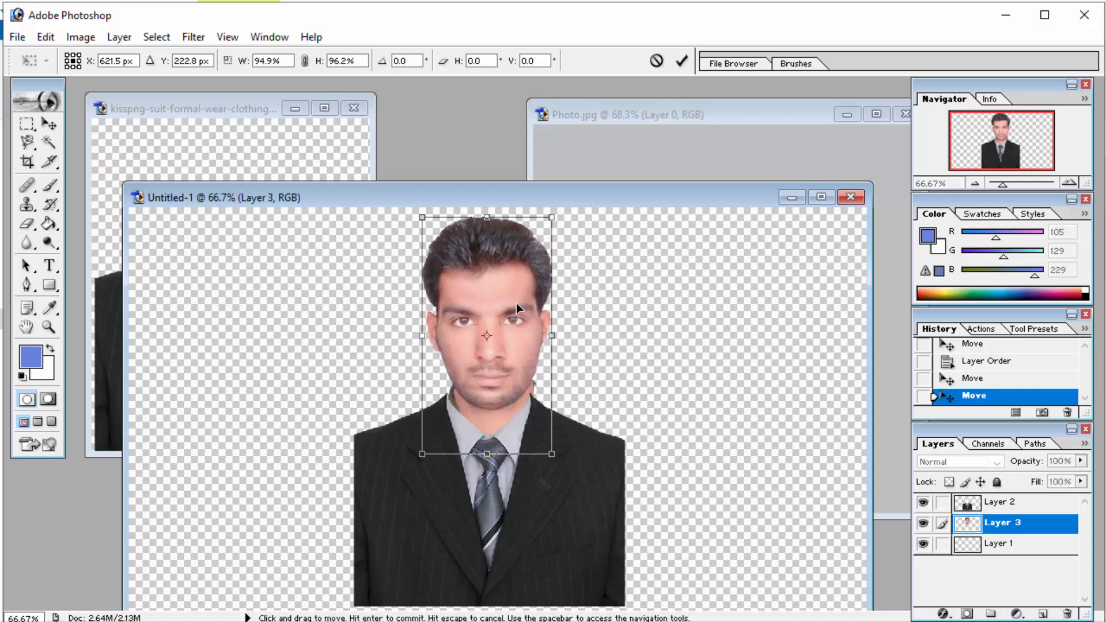
{"action": "key", "text": "ctrl+z"}
{"action": "left_click_drag", "start_coordinate": [517, 296], "coordinate": [513, 302]}
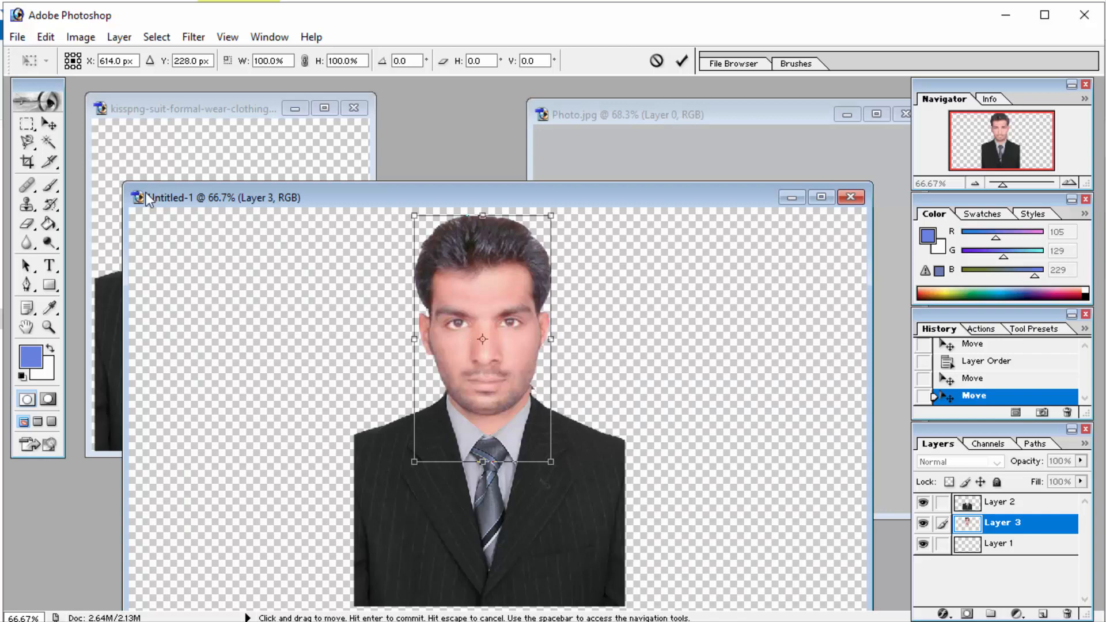
{"action": "left_click", "coordinate": [49, 123]}
{"action": "left_click", "coordinate": [489, 262]}
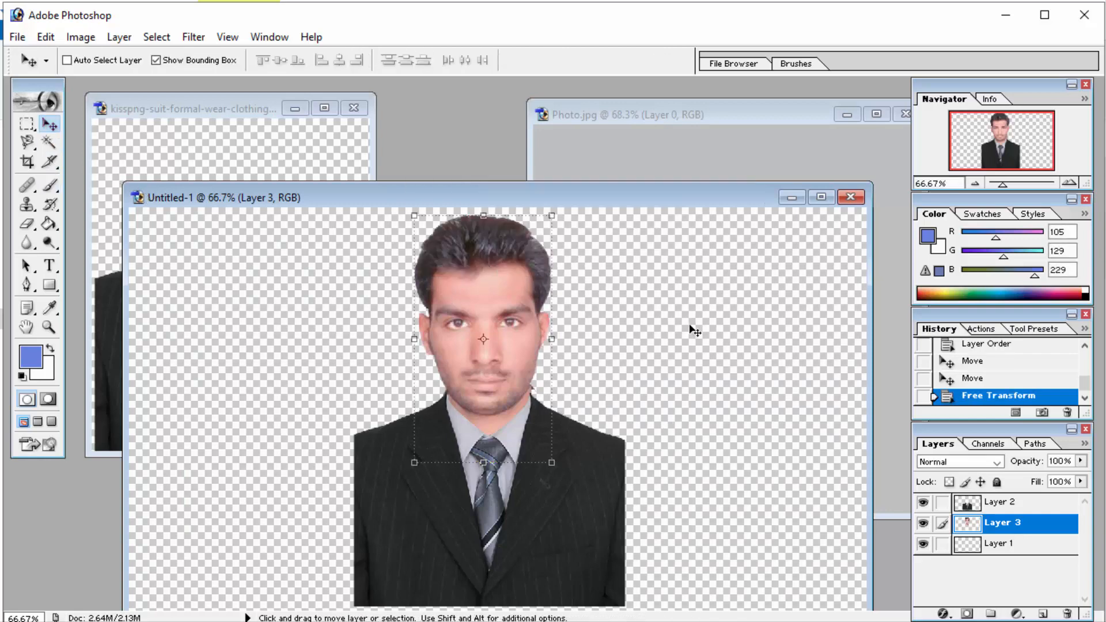
- Erase the leftover shirt fragment beside the neck, just above the suit collar, on Layer 3
{"action": "left_click", "coordinate": [49, 327]}
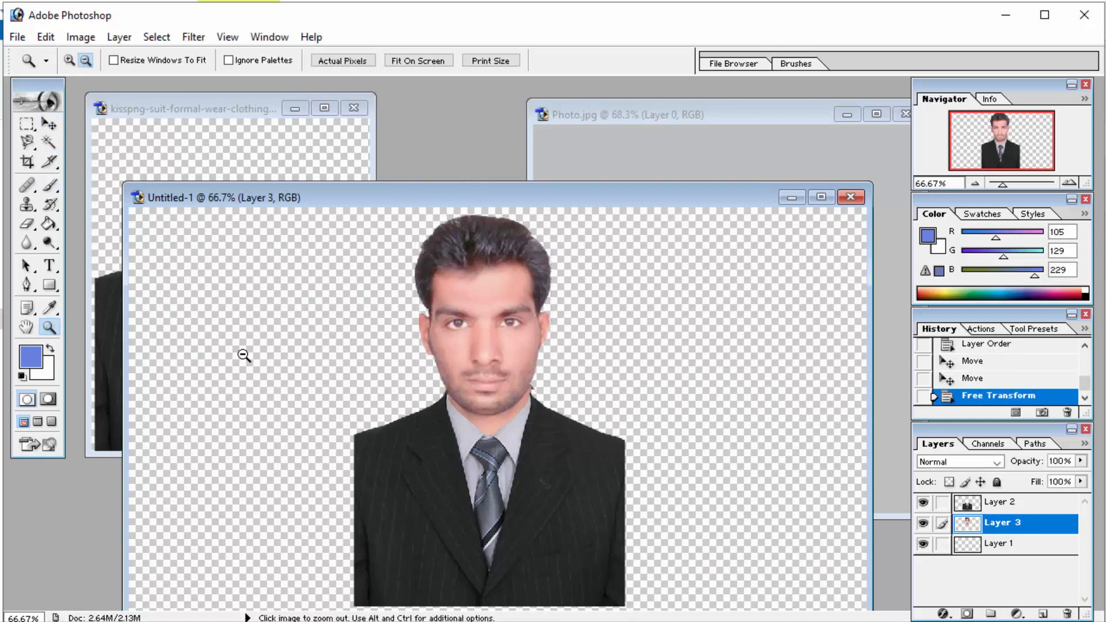
{"action": "left_click", "coordinate": [69, 60]}
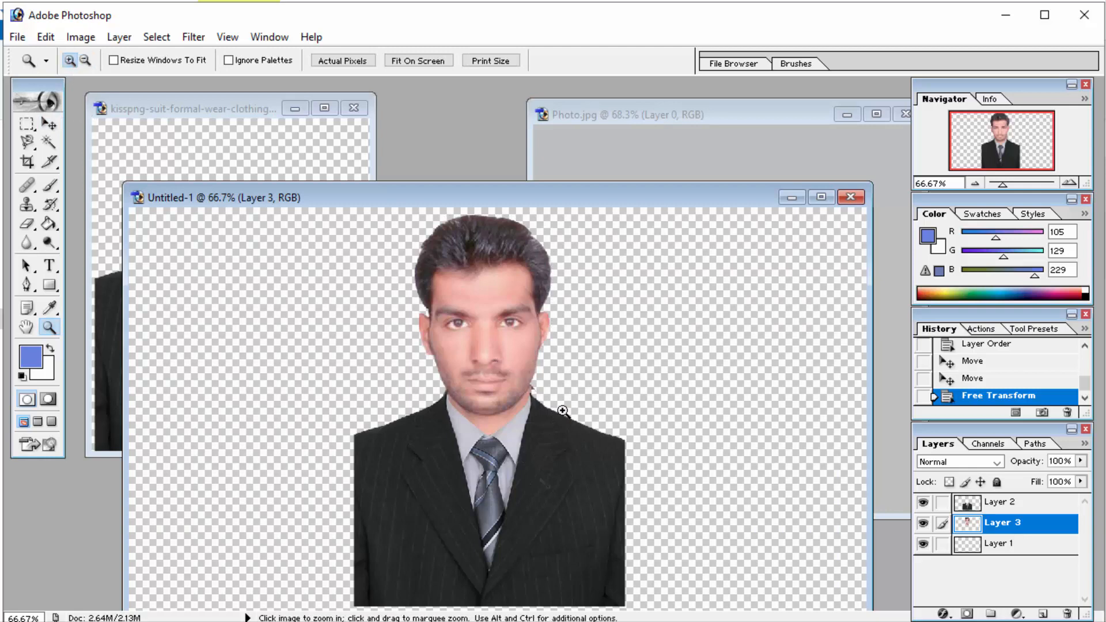
{"action": "left_click_drag", "start_coordinate": [514, 373], "coordinate": [551, 417]}
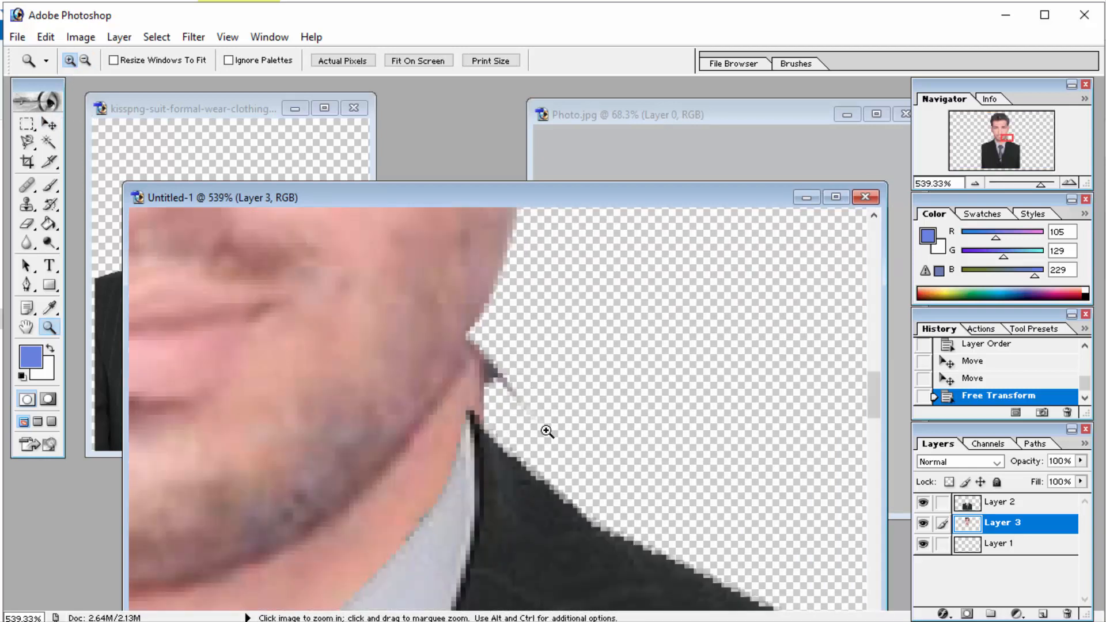
{"action": "left_click", "coordinate": [27, 223]}
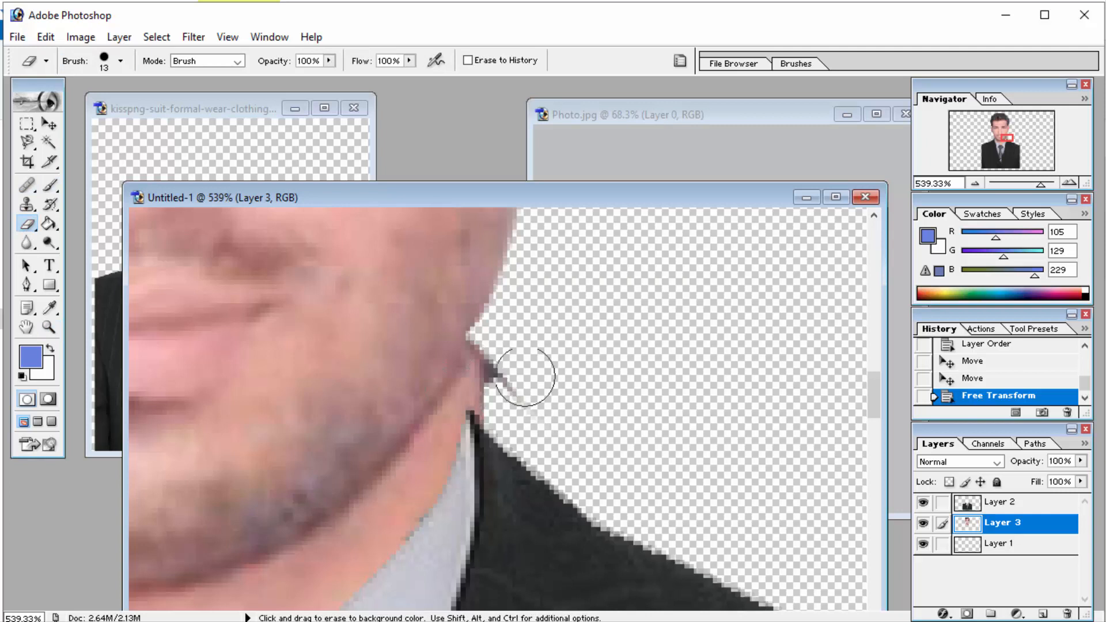
{"action": "mouse_move", "coordinate": [502, 356]}
{"action": "left_mouse_down"}
{"action": "mouse_move", "coordinate": [517, 419]}
{"action": "mouse_move", "coordinate": [491, 349]}
{"action": "left_mouse_up"}
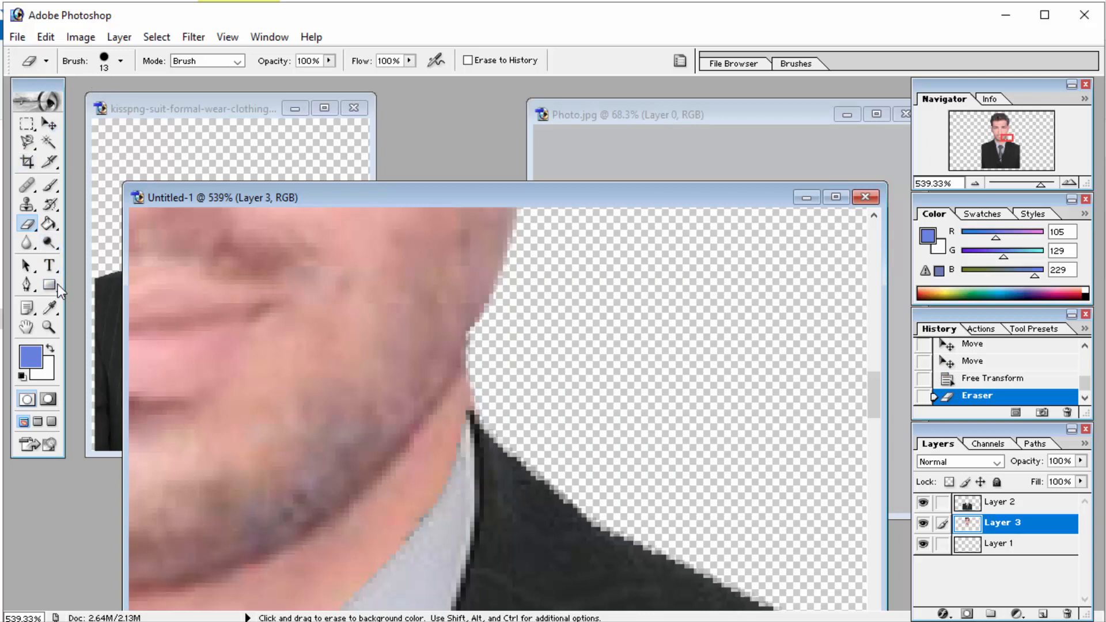
{"action": "left_click", "coordinate": [49, 327]}
{"action": "left_click", "coordinate": [86, 60]}
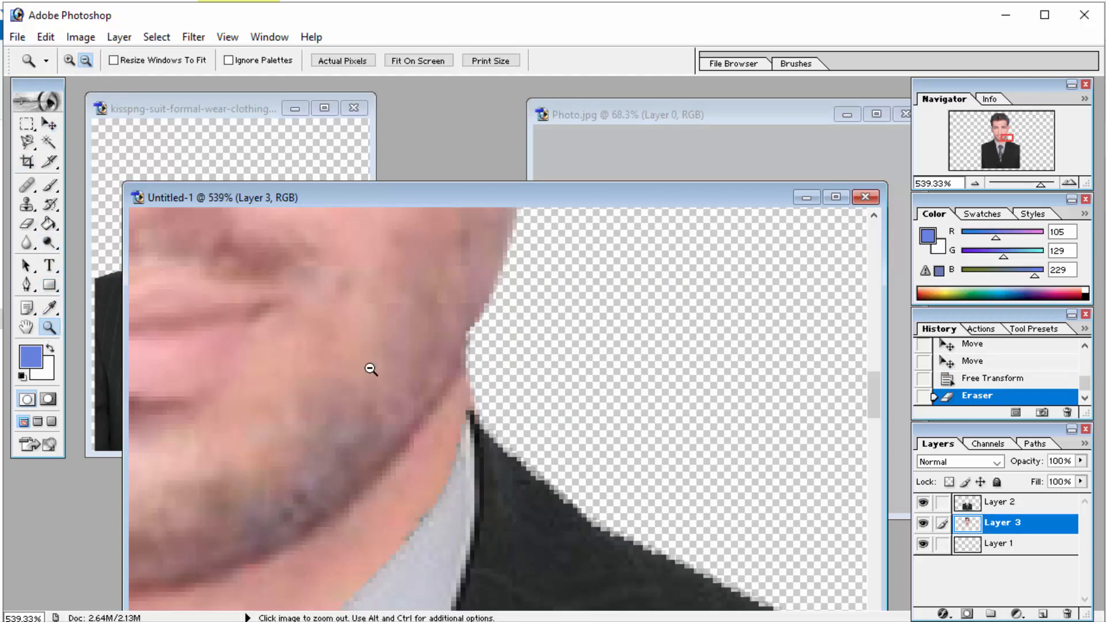
{"action": "left_click", "coordinate": [382, 396]}
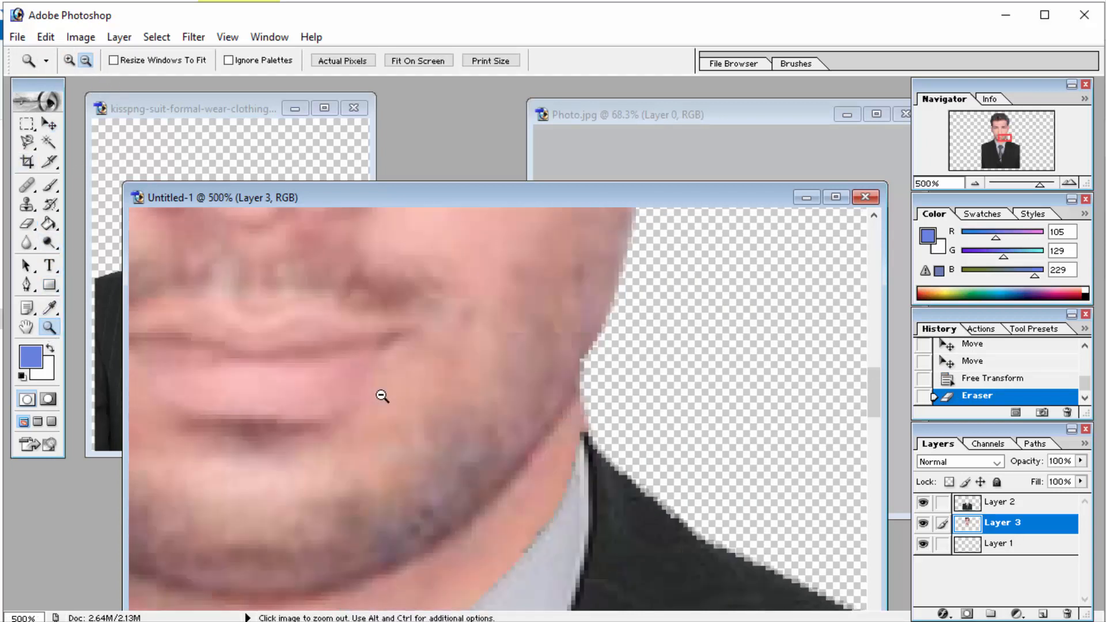
{"action": "left_click", "coordinate": [382, 397]}
{"action": "left_click", "coordinate": [382, 396]}
{"action": "left_click", "coordinate": [420, 413]}
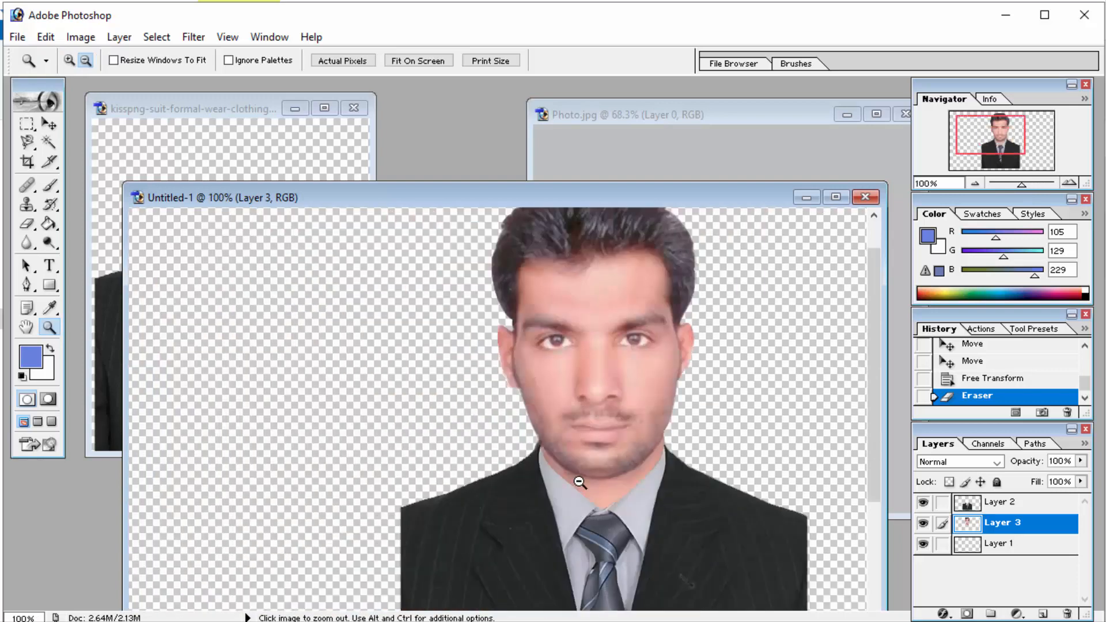
{"action": "left_click", "coordinate": [580, 480]}
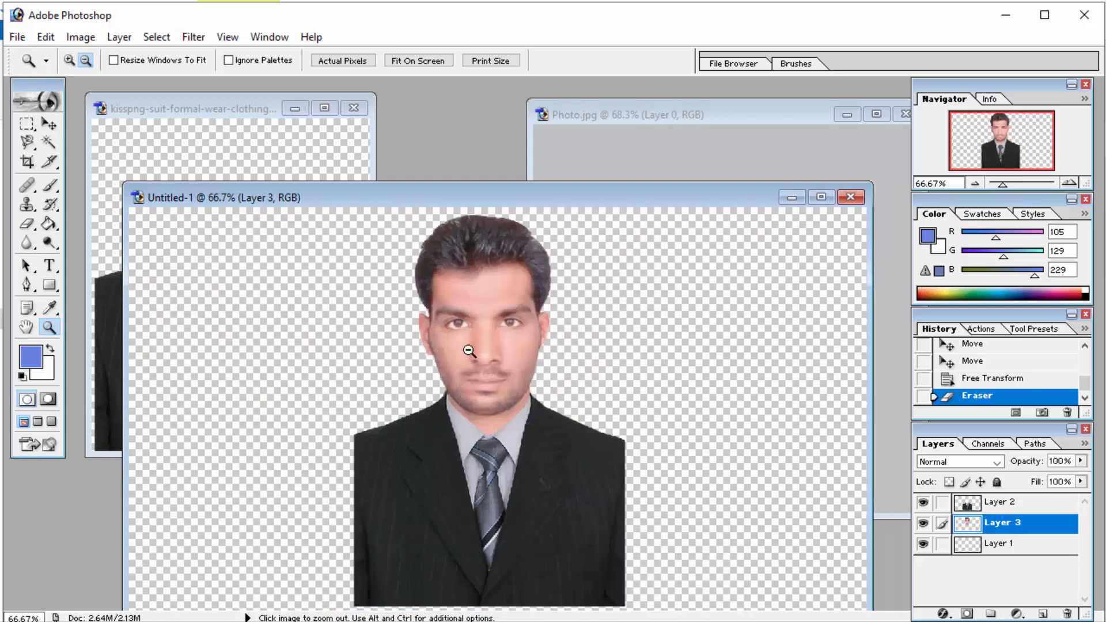
- Crop Untitled-1 to the suit's width, from the canvas's upper edge down to mid-chest
{"action": "left_click", "coordinate": [50, 124]}
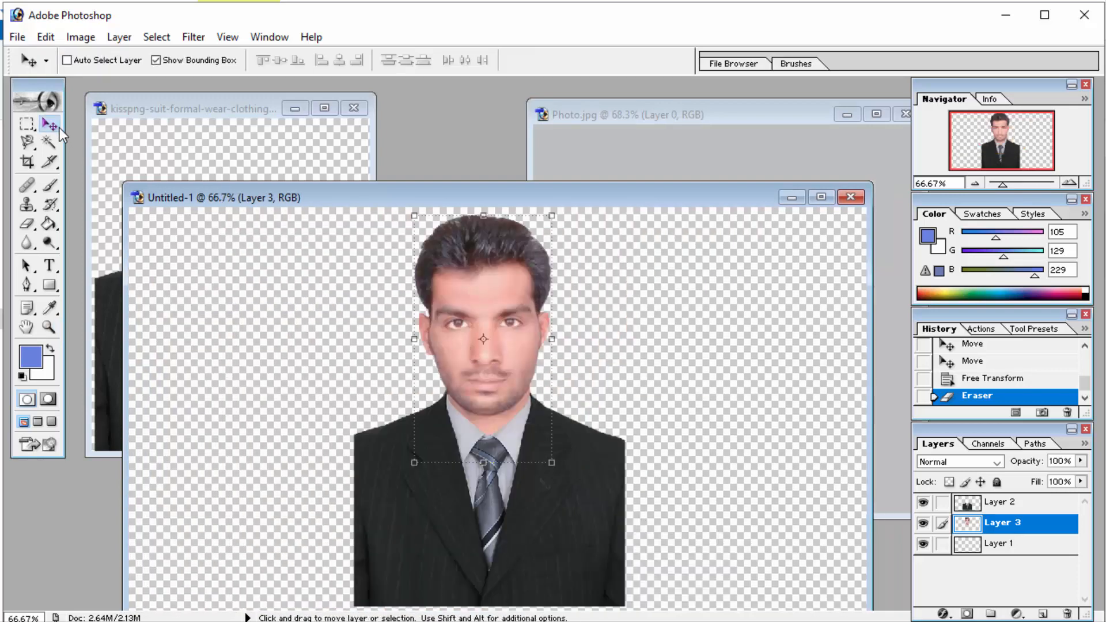
{"action": "left_click", "coordinate": [31, 165]}
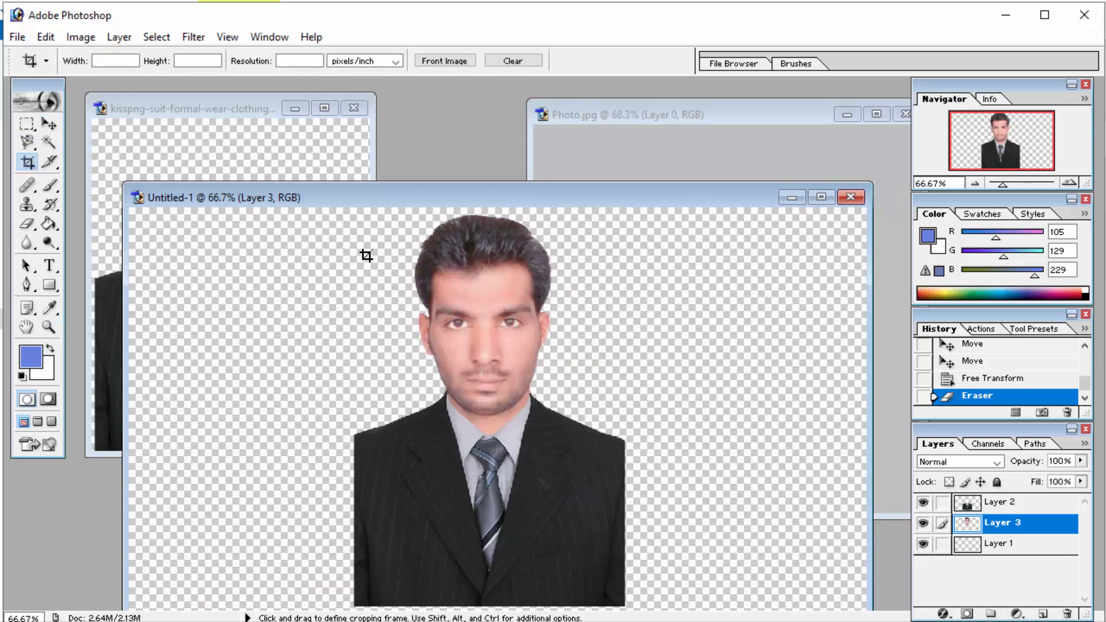
{"action": "left_click_drag", "start_coordinate": [323, 217], "coordinate": [625, 511]}
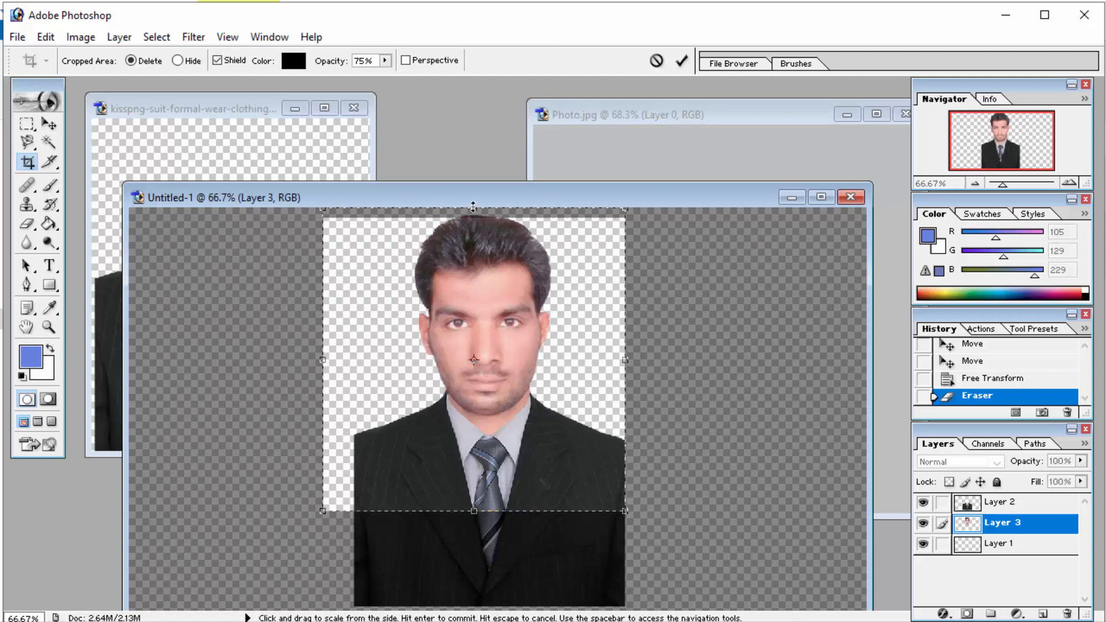
{"action": "left_click_drag", "start_coordinate": [472, 199], "coordinate": [471, 199]}
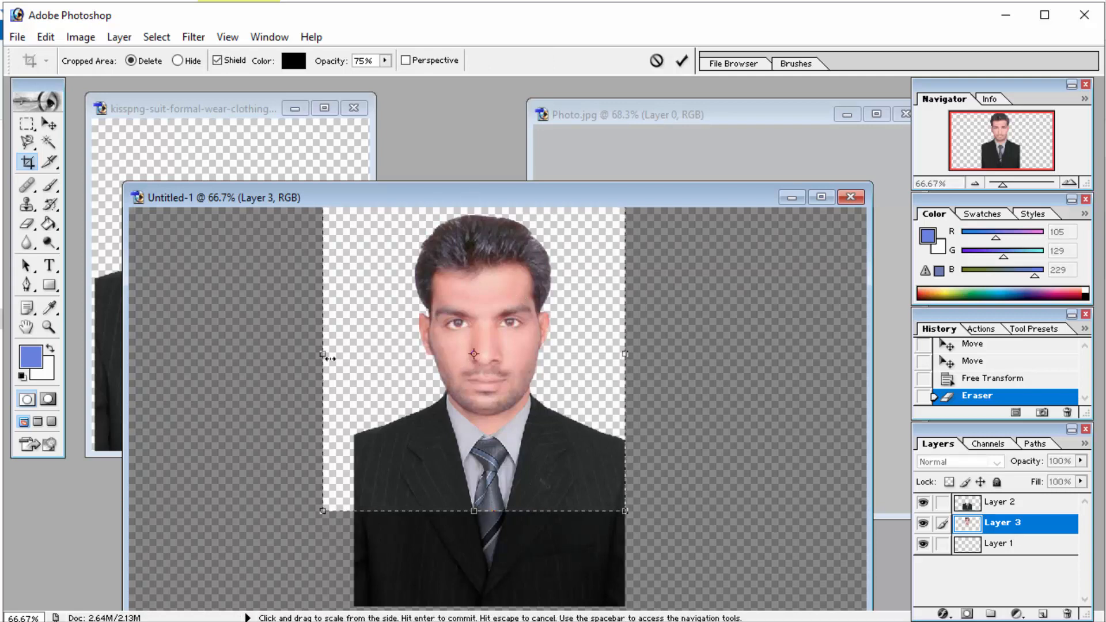
{"action": "left_click_drag", "start_coordinate": [326, 356], "coordinate": [358, 360]}
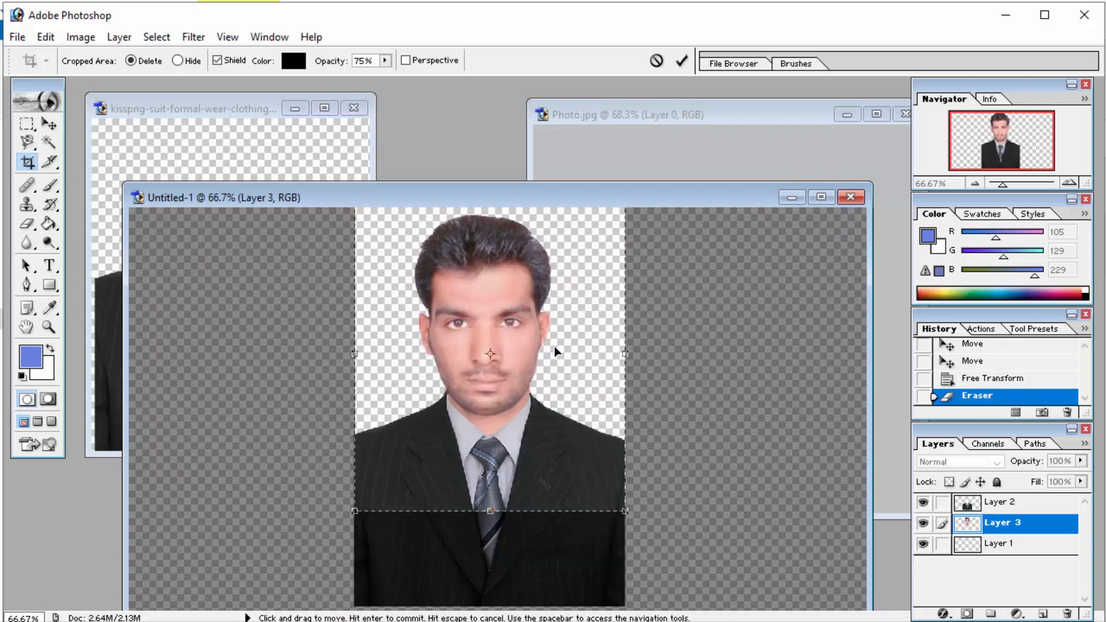
{"action": "left_click", "coordinate": [50, 128]}
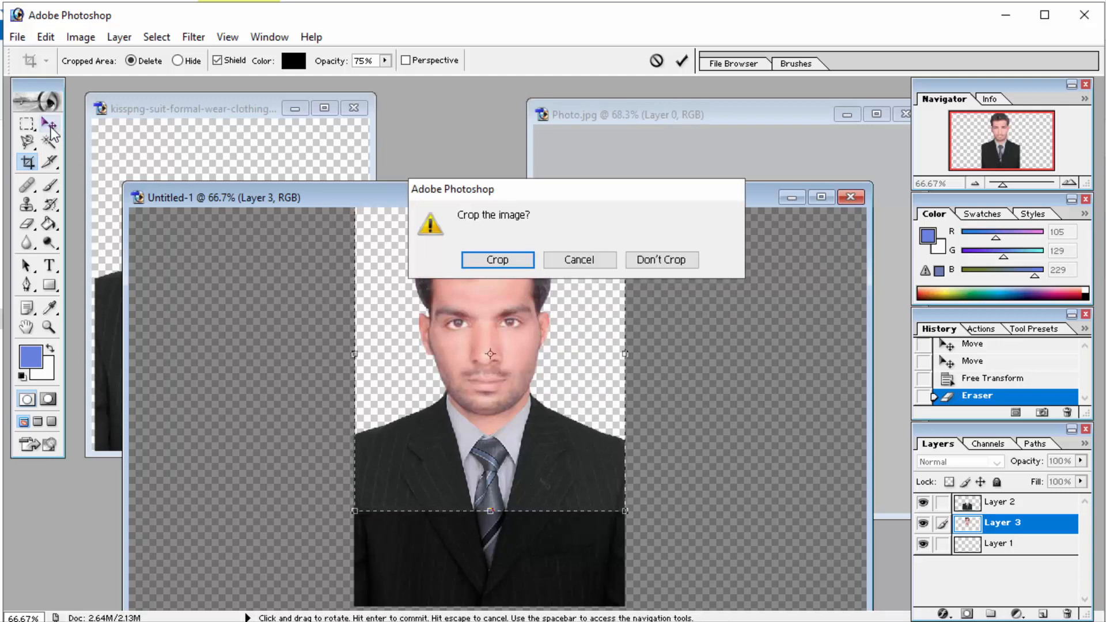
{"action": "left_click", "coordinate": [492, 264]}
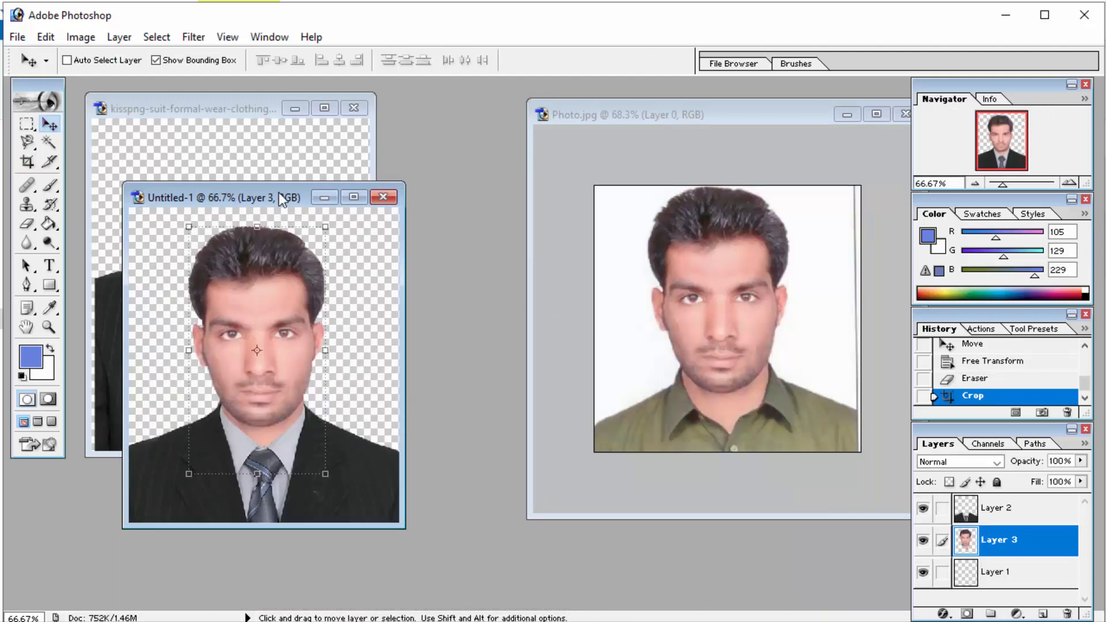
- Fill Layer 1 behind the portrait with the blue foreground colour (R 105, G 129, B 229)
{"action": "left_click_drag", "start_coordinate": [279, 192], "coordinate": [349, 142]}
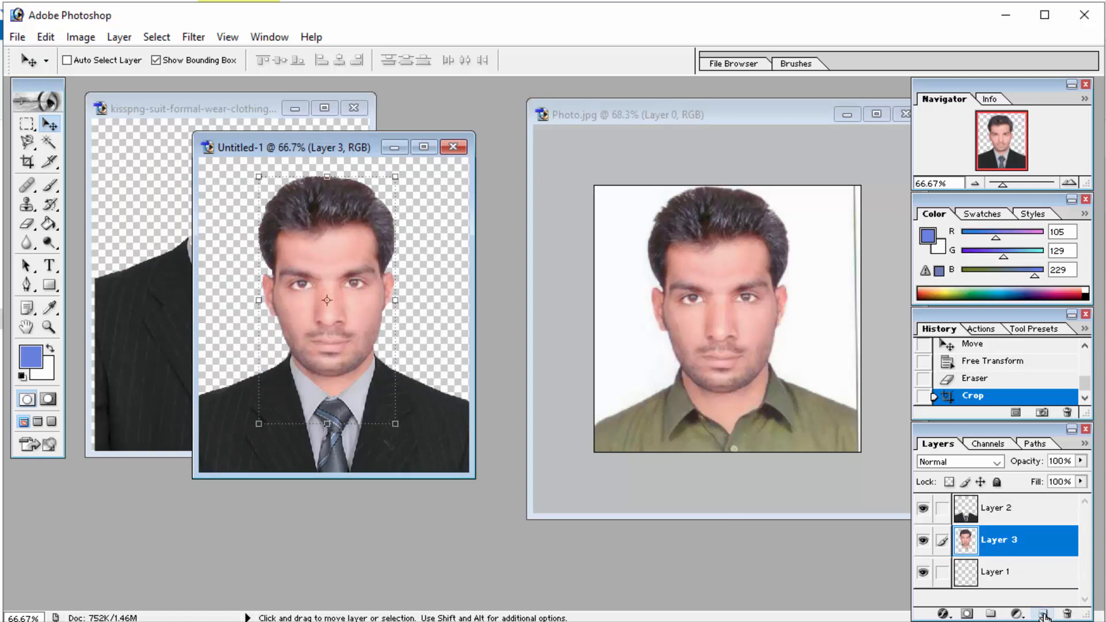
{"action": "left_click", "coordinate": [990, 573]}
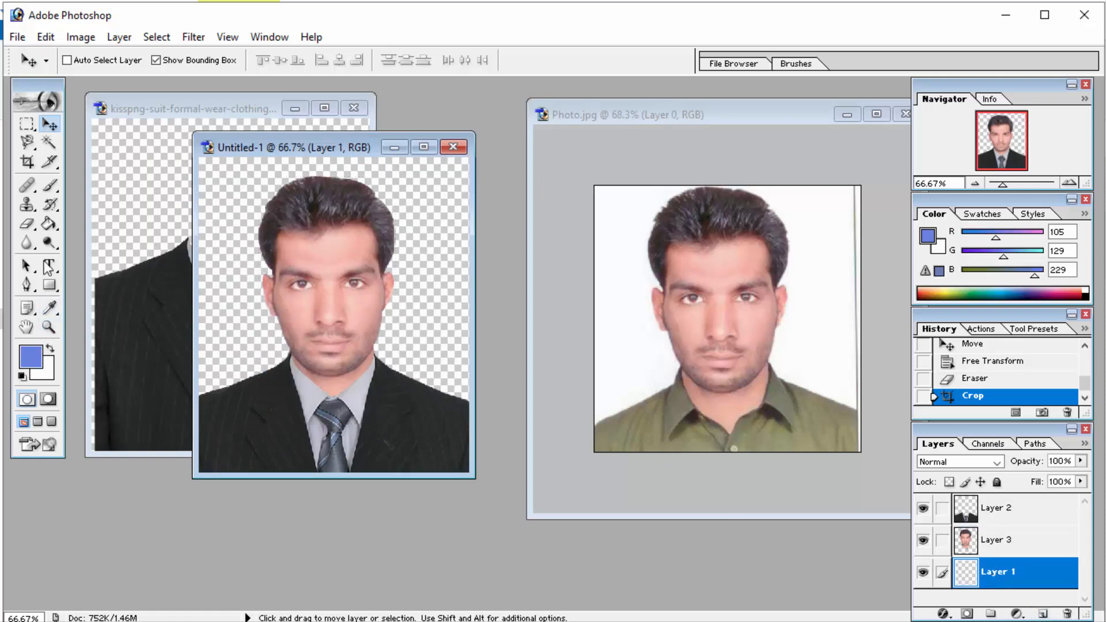
{"action": "left_click", "coordinate": [49, 223]}
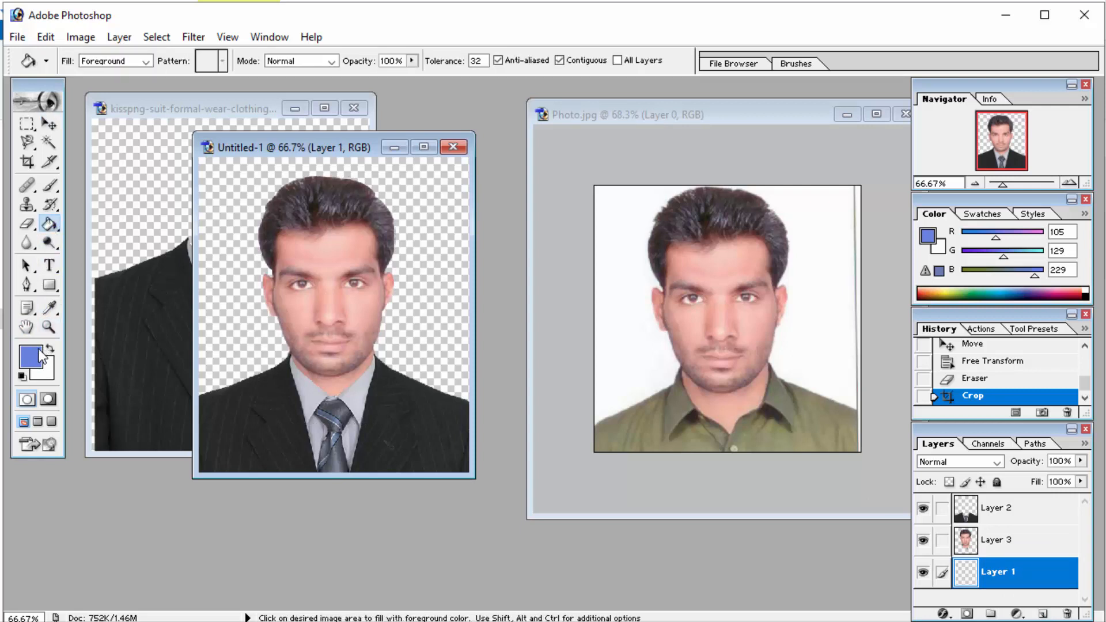
{"action": "left_click", "coordinate": [229, 300]}
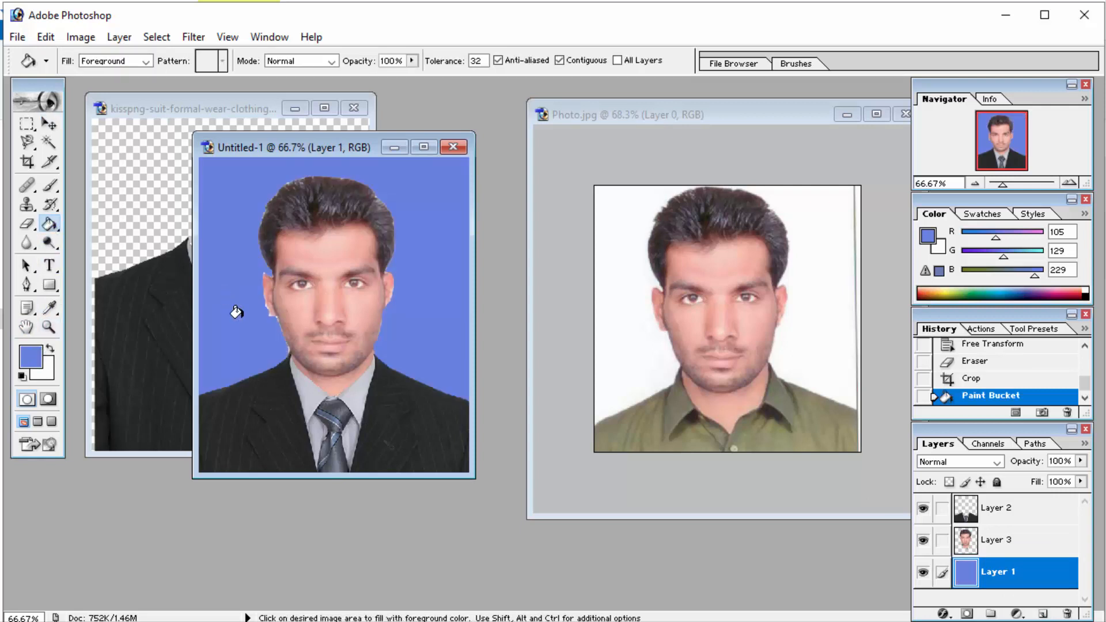
{"action": "left_click", "coordinate": [50, 124]}
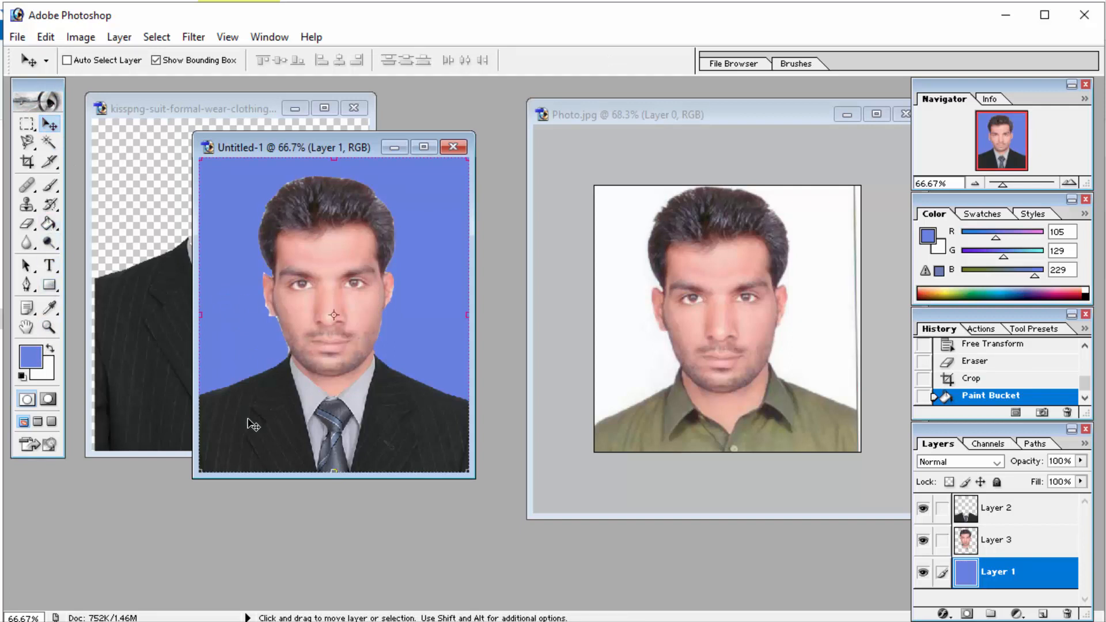
- Erase the white fringe around the outer edge of the ear beside the blue background on Layer 3 with a 13 px Eraser
{"action": "left_click", "coordinate": [49, 327]}
{"action": "left_click", "coordinate": [252, 288], "text": "alt"}
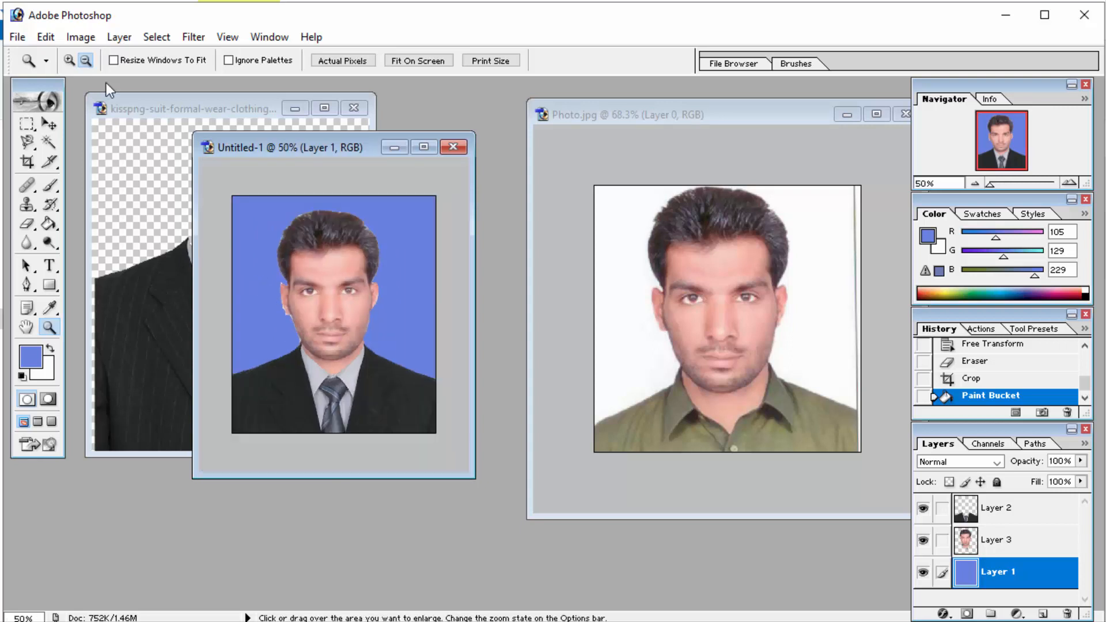
{"action": "left_click", "coordinate": [69, 60]}
{"action": "left_click", "coordinate": [281, 304]}
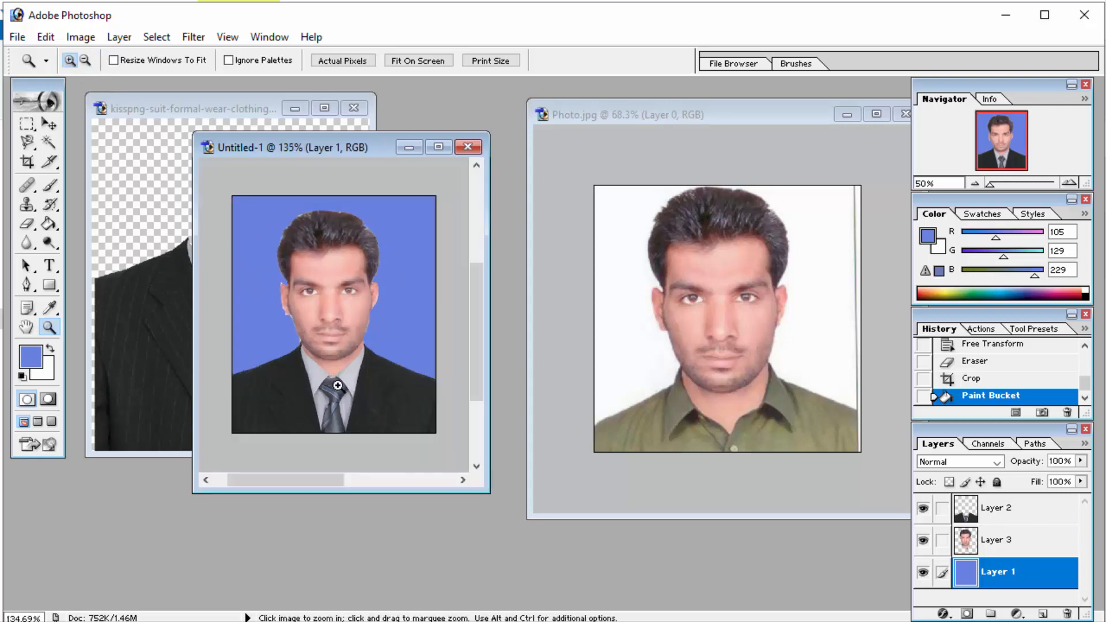
{"action": "left_click", "coordinate": [287, 230]}
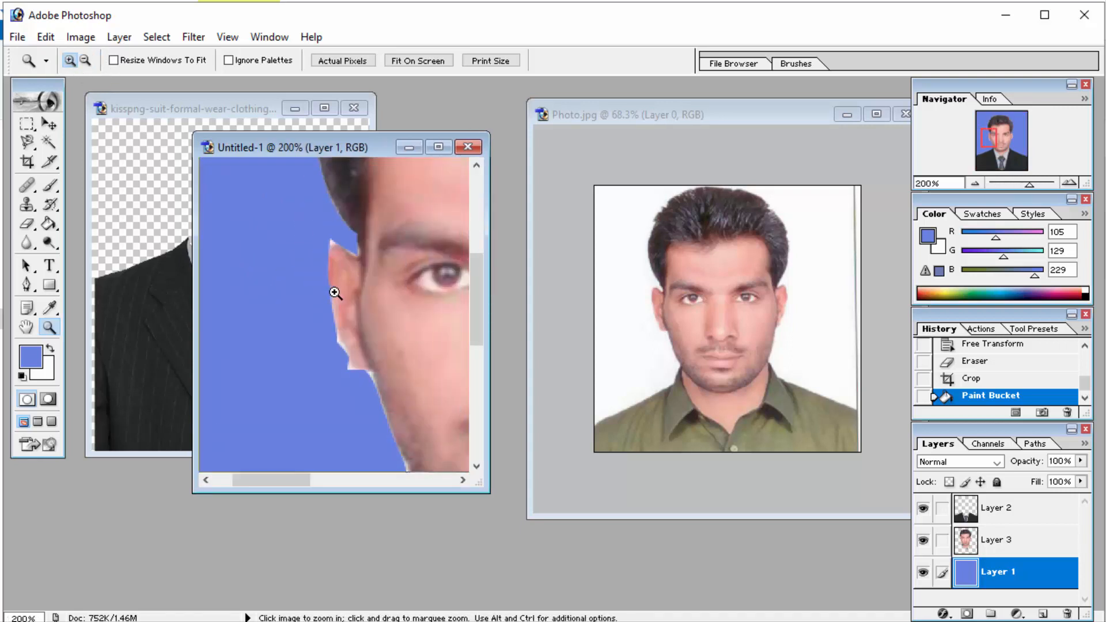
{"action": "left_click", "coordinate": [334, 292]}
{"action": "left_click", "coordinate": [27, 223]}
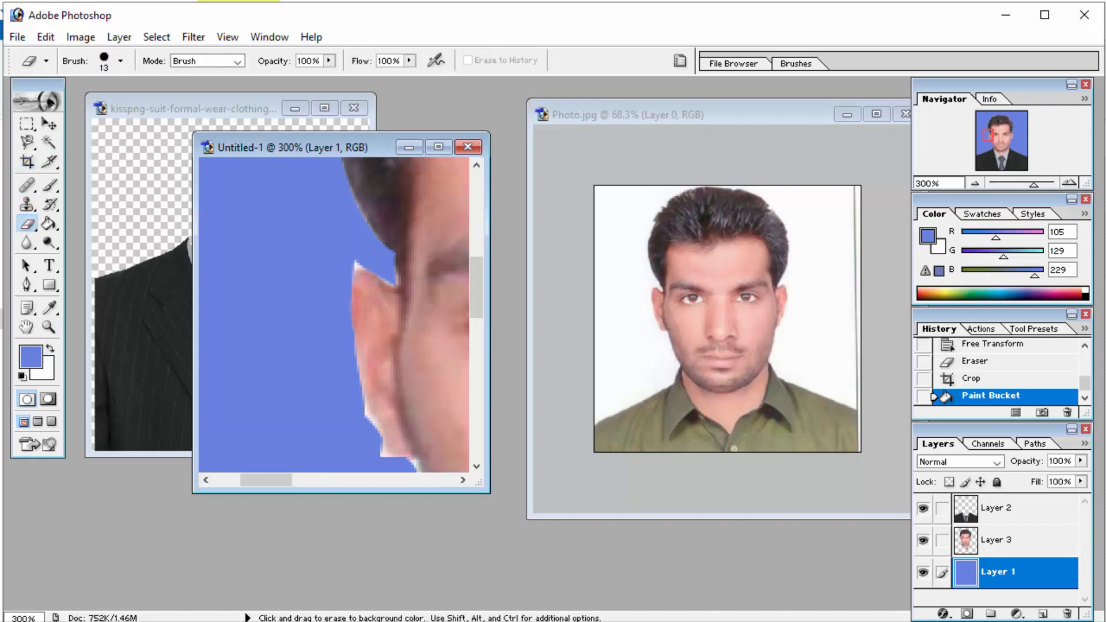
{"action": "left_click", "coordinate": [353, 258]}
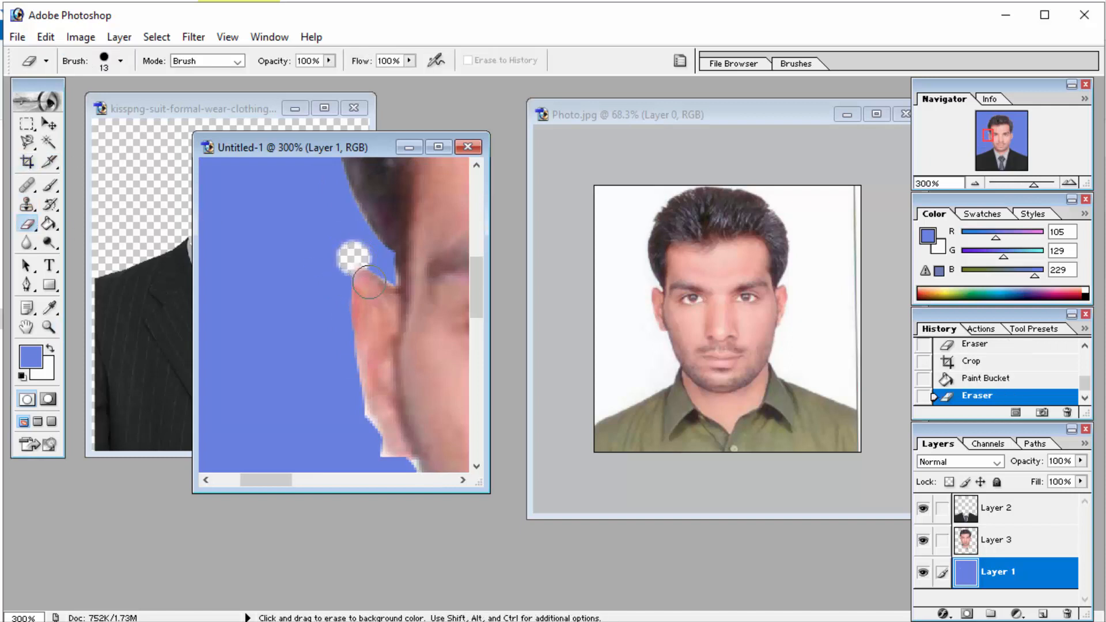
{"action": "key", "text": "ctrl+z"}
{"action": "left_click", "coordinate": [982, 541]}
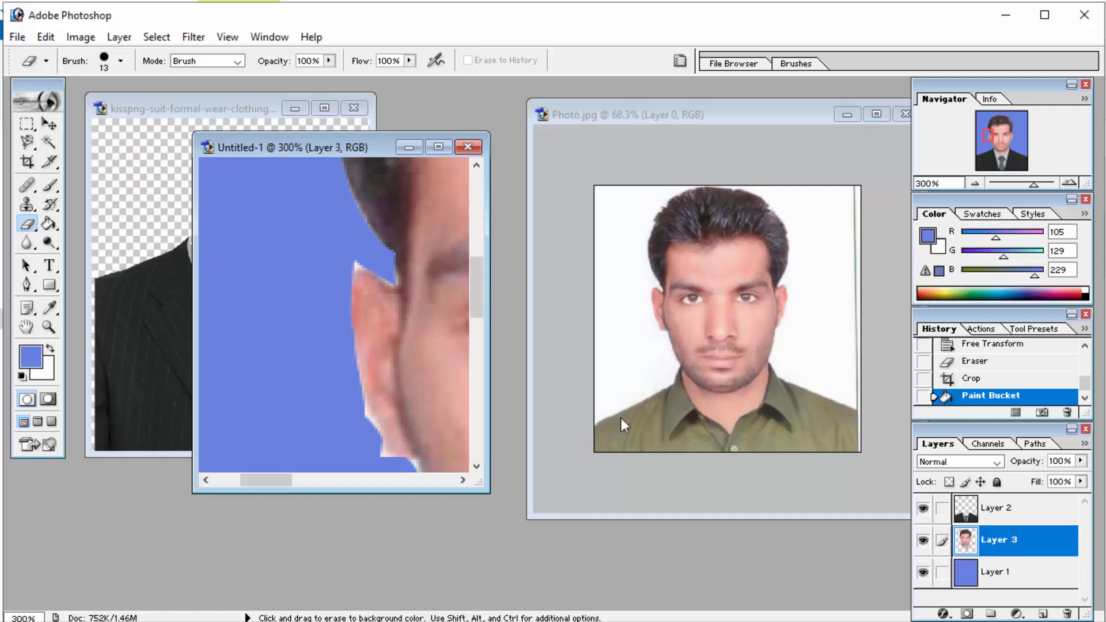
{"action": "left_click", "coordinate": [350, 260]}
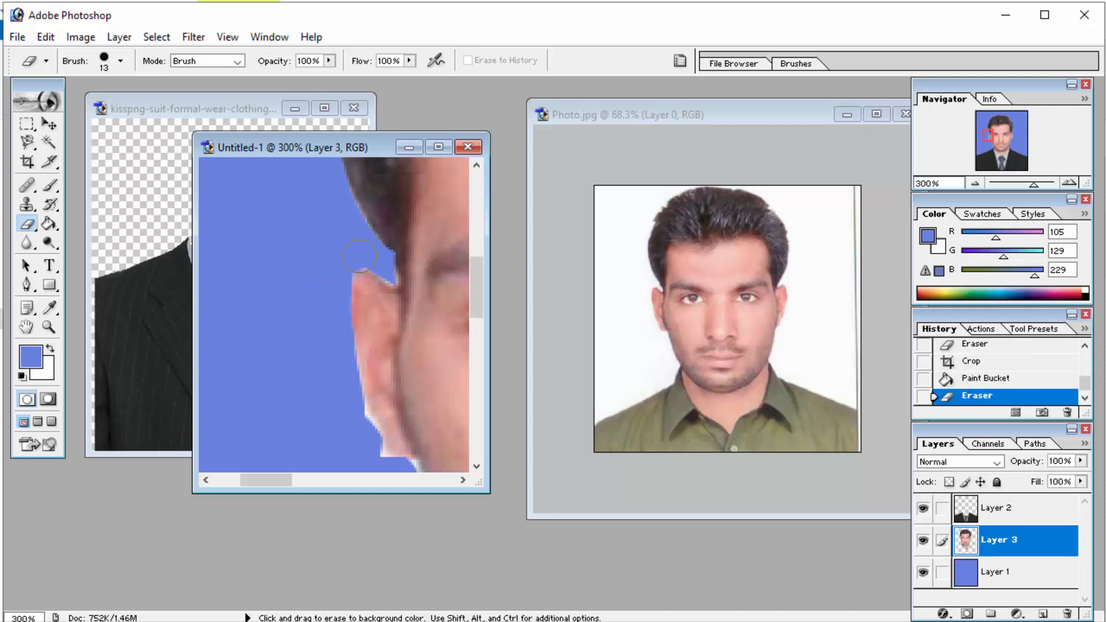
{"action": "left_click", "coordinate": [348, 260]}
{"action": "left_click_drag", "start_coordinate": [344, 263], "coordinate": [329, 275]}
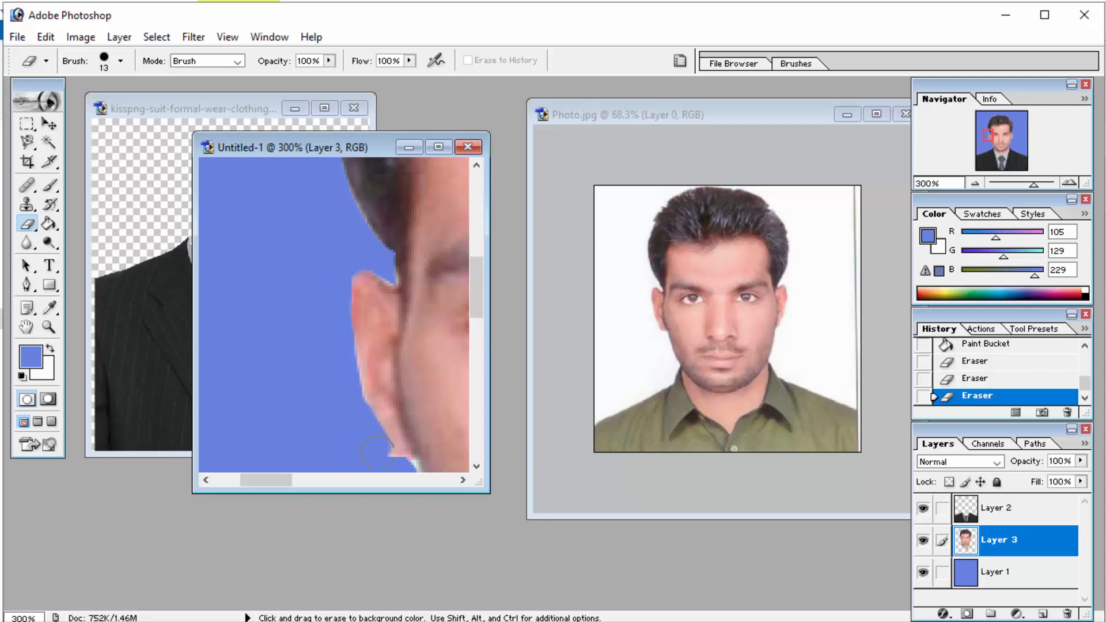
{"action": "left_click", "coordinate": [341, 417]}
- Reduce the Eraser brush to 7 px and erase the pale fringe along the jaw just below the ear
{"action": "scroll", "coordinate": [338, 360], "scroll_direction": "down", "scroll_amount": 3}
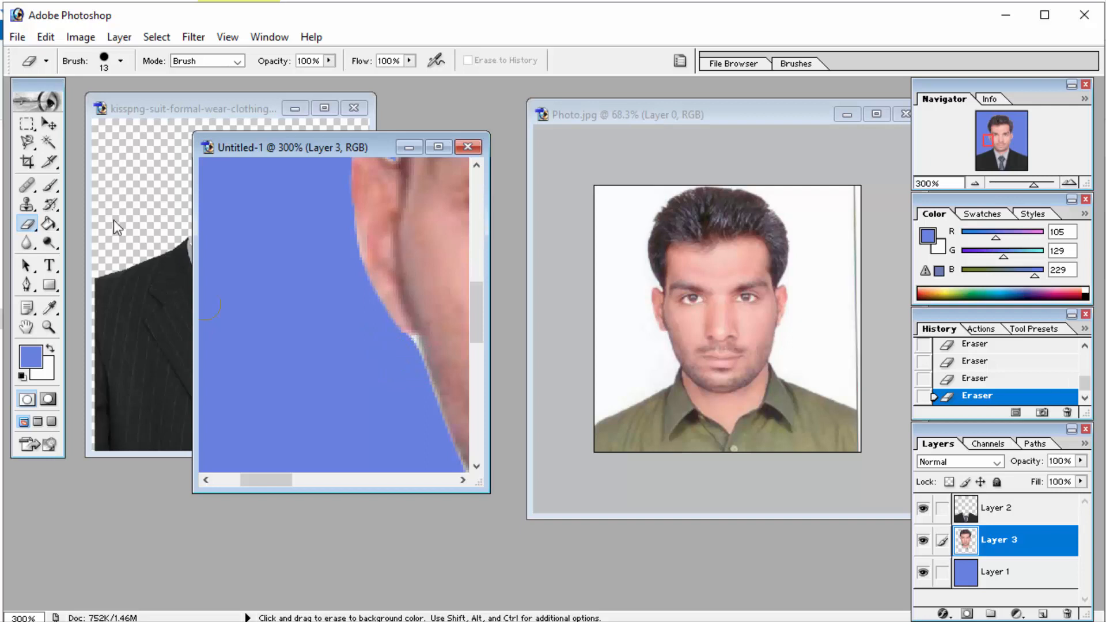
{"action": "left_click", "coordinate": [48, 326]}
{"action": "left_click", "coordinate": [29, 225]}
{"action": "left_click", "coordinate": [120, 61]}
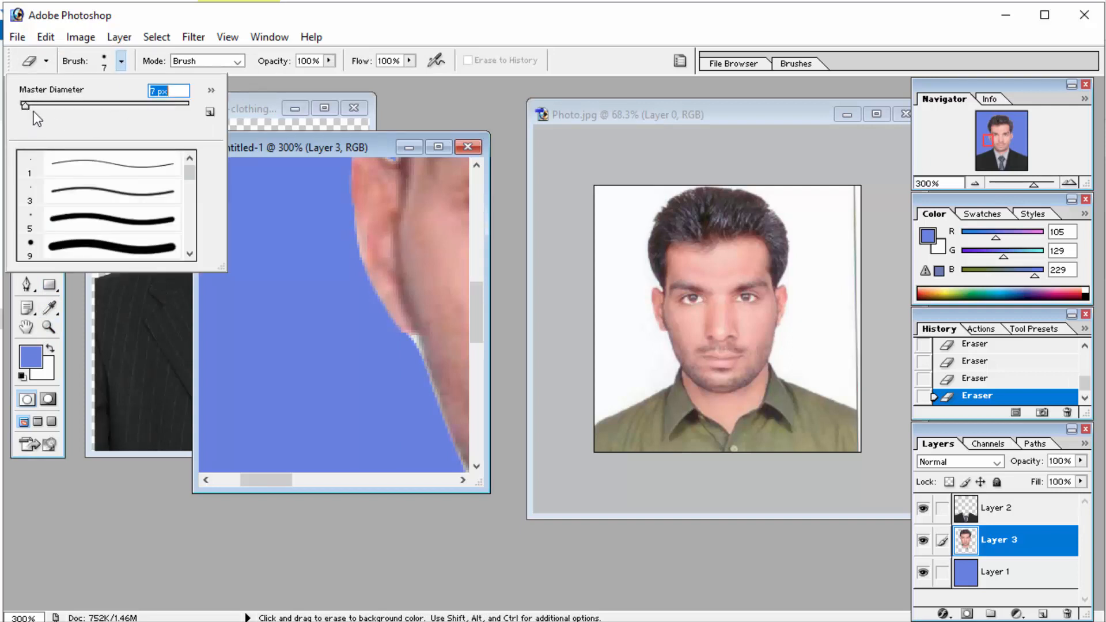
{"action": "left_click", "coordinate": [410, 345]}
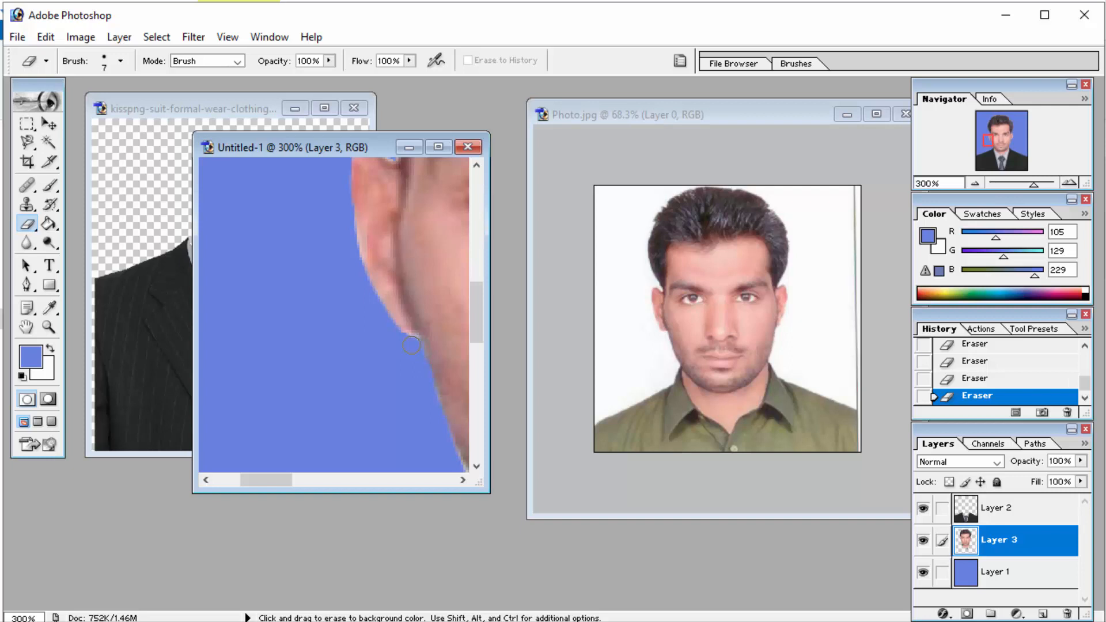
- Erase the white fringe on Layer 3 where the lower jaw meets the suit collar
{"action": "left_click", "coordinate": [49, 327]}
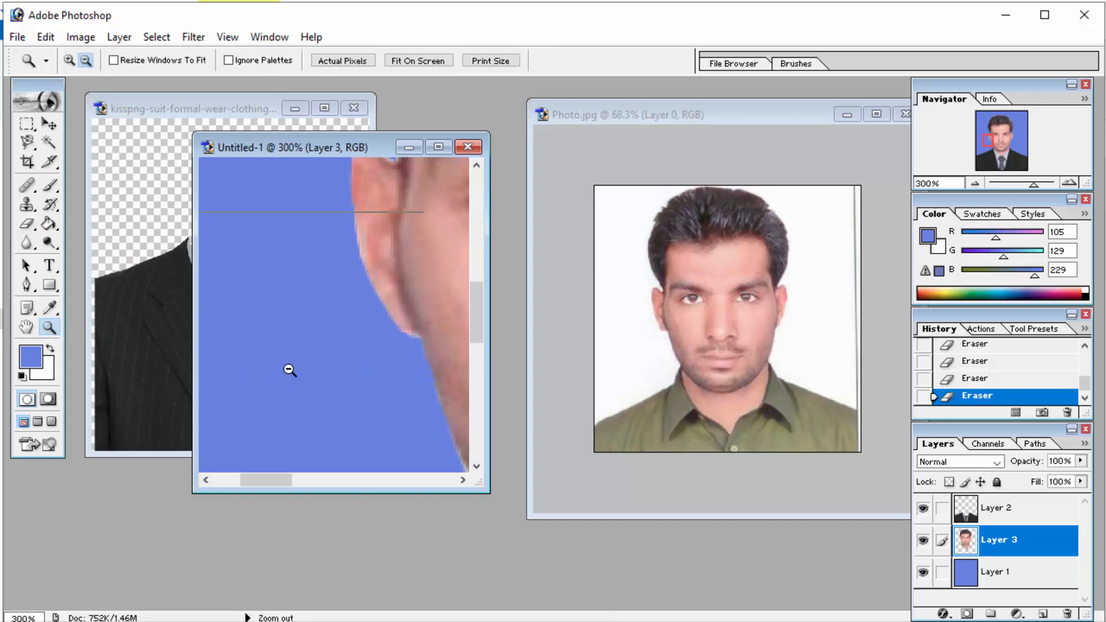
{"action": "left_click", "coordinate": [308, 371], "text": "alt"}
{"action": "left_click", "coordinate": [312, 366], "text": "alt"}
{"action": "left_click", "coordinate": [312, 353], "text": "alt"}
{"action": "left_click", "coordinate": [286, 344]}
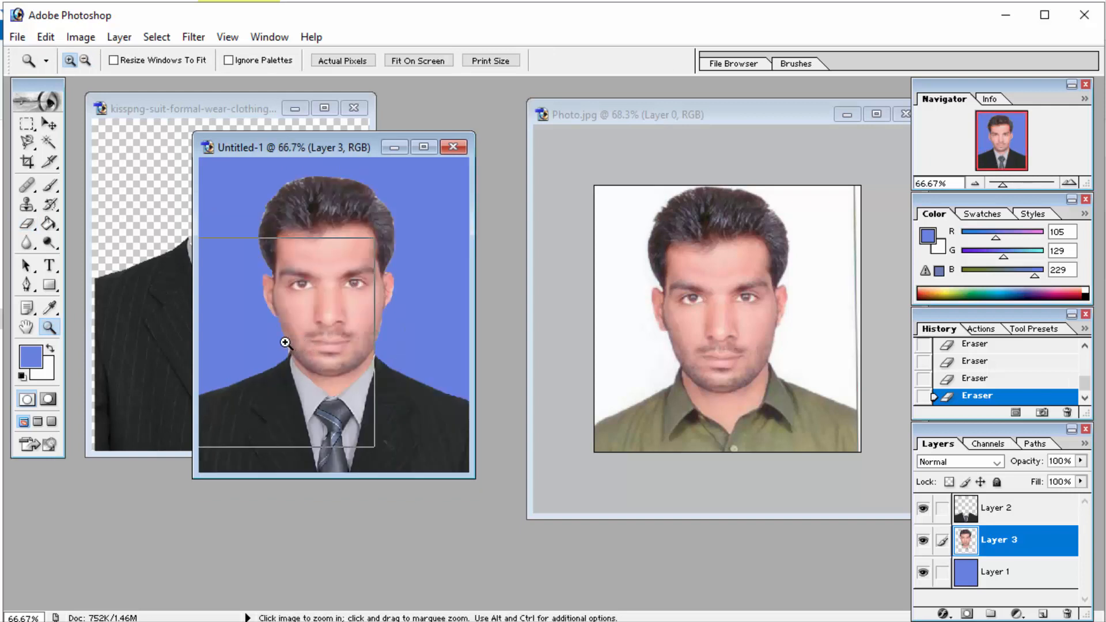
{"action": "left_click", "coordinate": [286, 348]}
{"action": "left_click", "coordinate": [446, 259]}
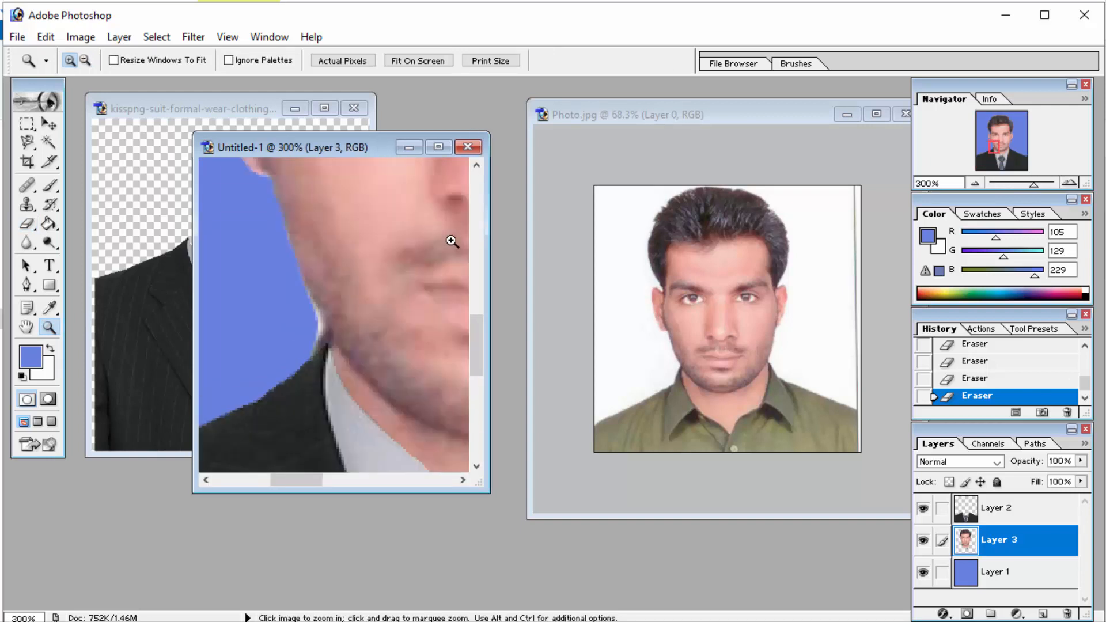
{"action": "left_click", "coordinate": [323, 312]}
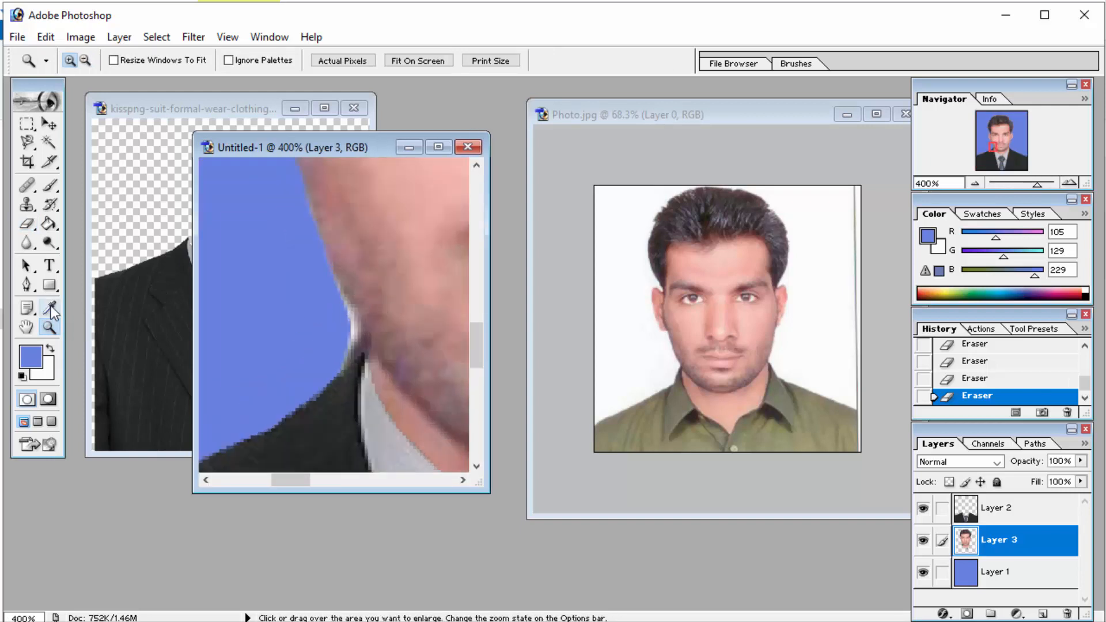
{"action": "left_click", "coordinate": [27, 223]}
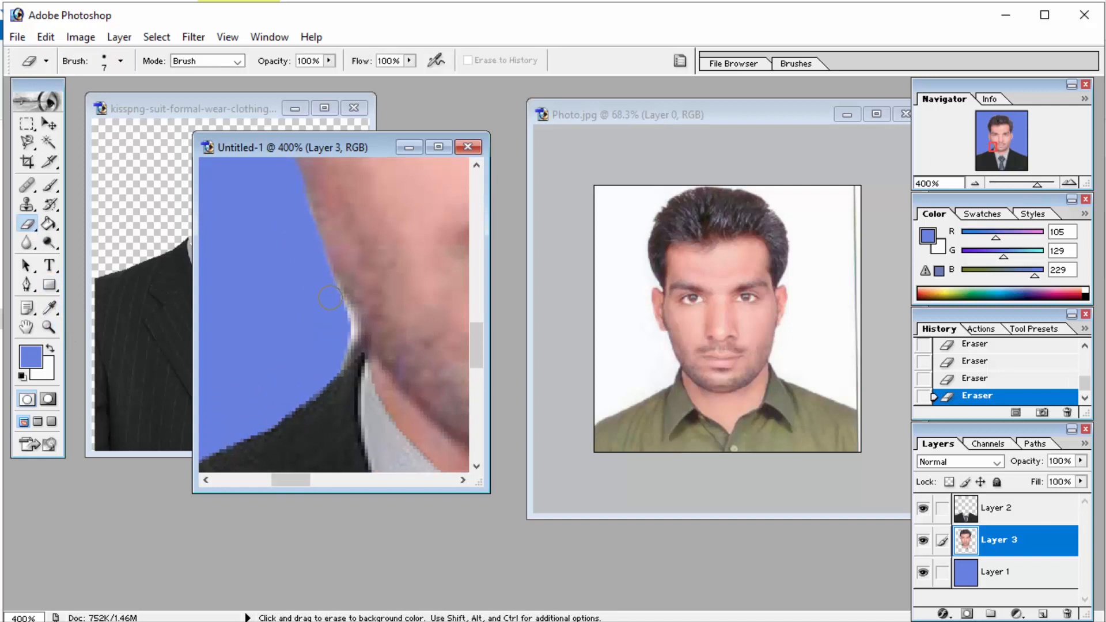
{"action": "mouse_move", "coordinate": [347, 326]}
{"action": "left_mouse_down"}
{"action": "mouse_move", "coordinate": [354, 346]}
{"action": "mouse_move", "coordinate": [324, 369]}
{"action": "left_mouse_up"}
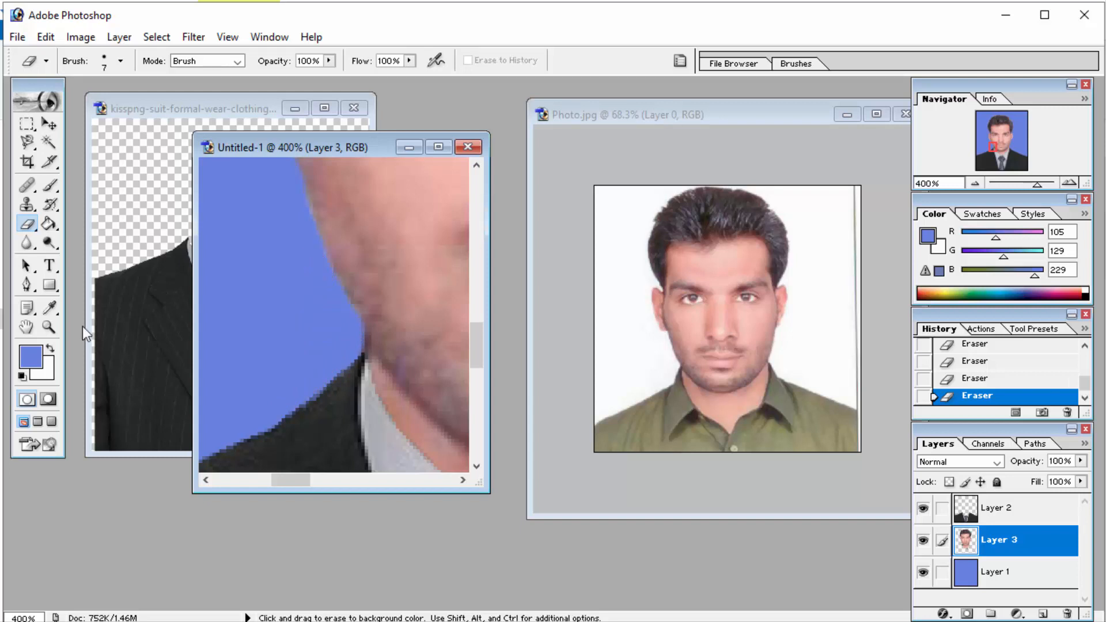
- Erase the light fringe along the upper edge of the hair on Layer 3
{"action": "left_click", "coordinate": [49, 327]}
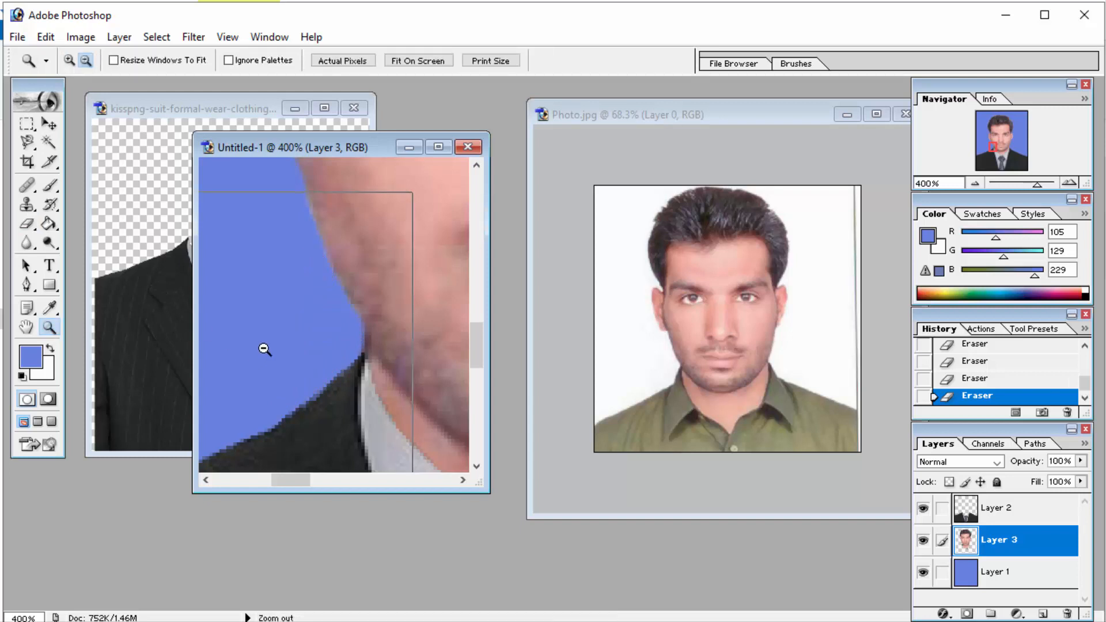
{"action": "left_click", "coordinate": [265, 346], "text": "alt"}
{"action": "left_click", "coordinate": [265, 345], "text": "alt"}
{"action": "left_click", "coordinate": [264, 346], "text": "alt"}
{"action": "left_click", "coordinate": [265, 346], "text": "alt"}
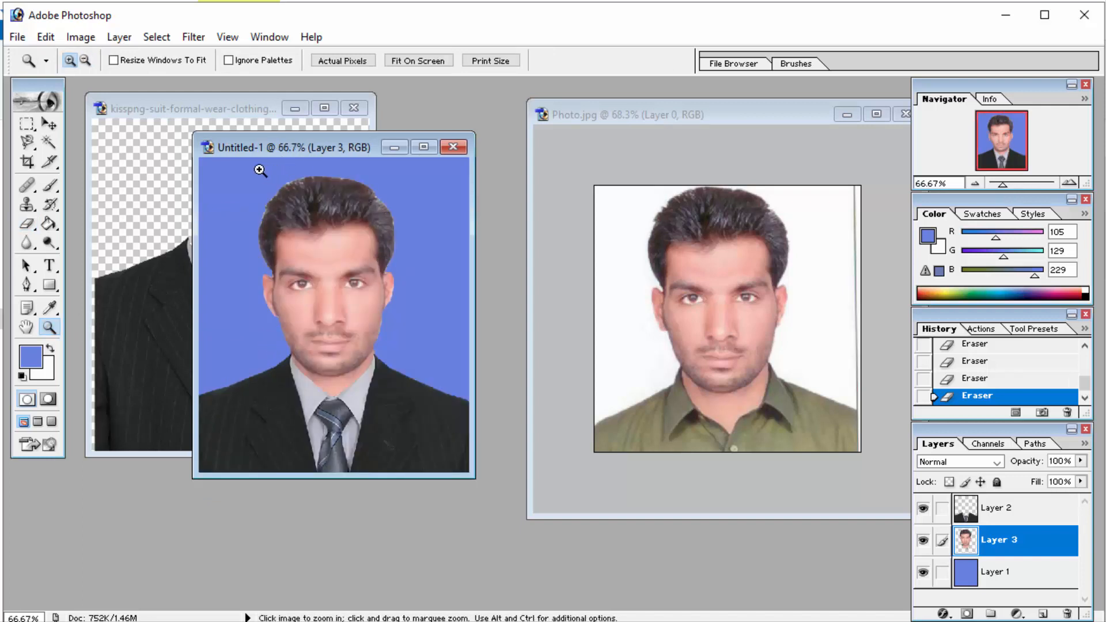
{"action": "mouse_move", "coordinate": [261, 171]}
{"action": "left_mouse_down"}
{"action": "mouse_move", "coordinate": [338, 223]}
{"action": "mouse_move", "coordinate": [351, 280]}
{"action": "left_mouse_up"}
{"action": "key", "text": "e"}
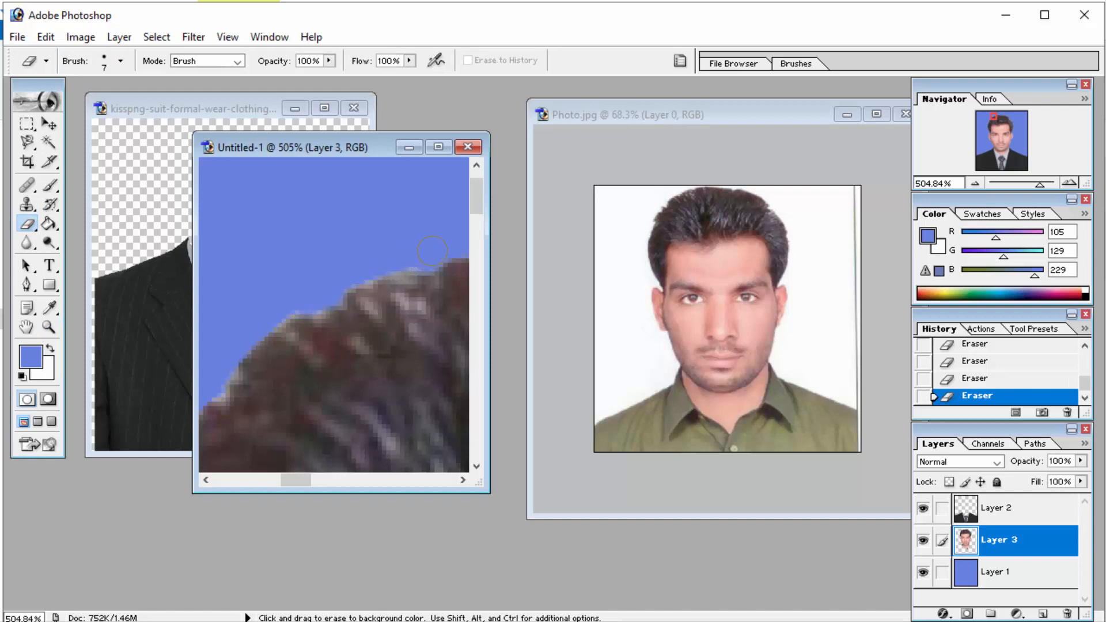
- Erase the light fringe down the side of the hair on Layer 3 with the 7 px Eraser
{"action": "left_click", "coordinate": [49, 327]}
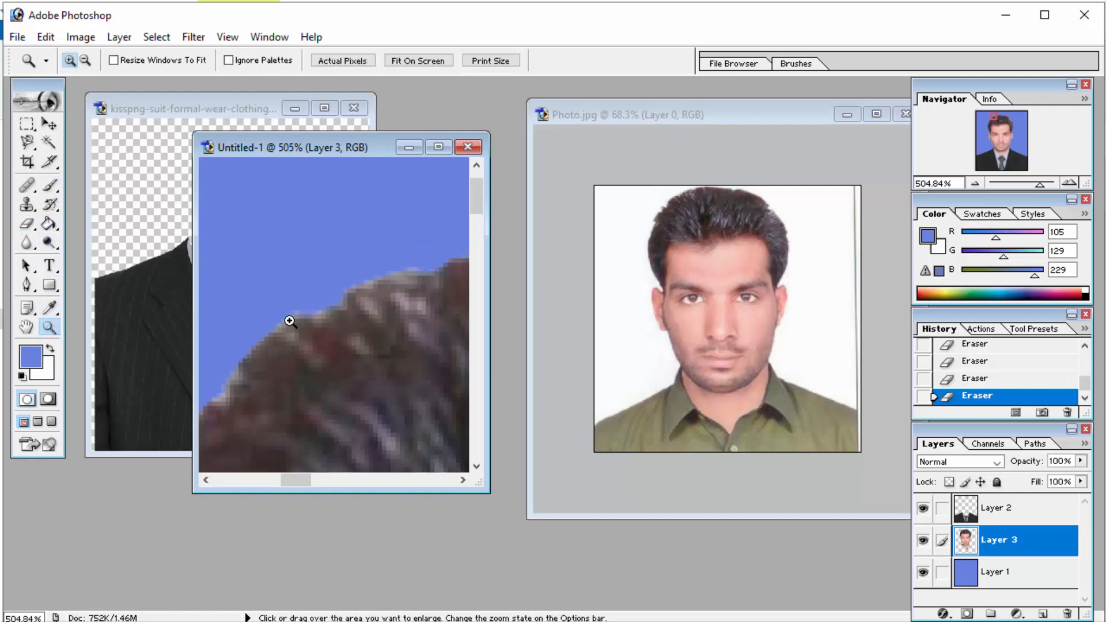
{"action": "left_click", "coordinate": [337, 310], "text": "alt"}
{"action": "left_click", "coordinate": [337, 309], "text": "alt"}
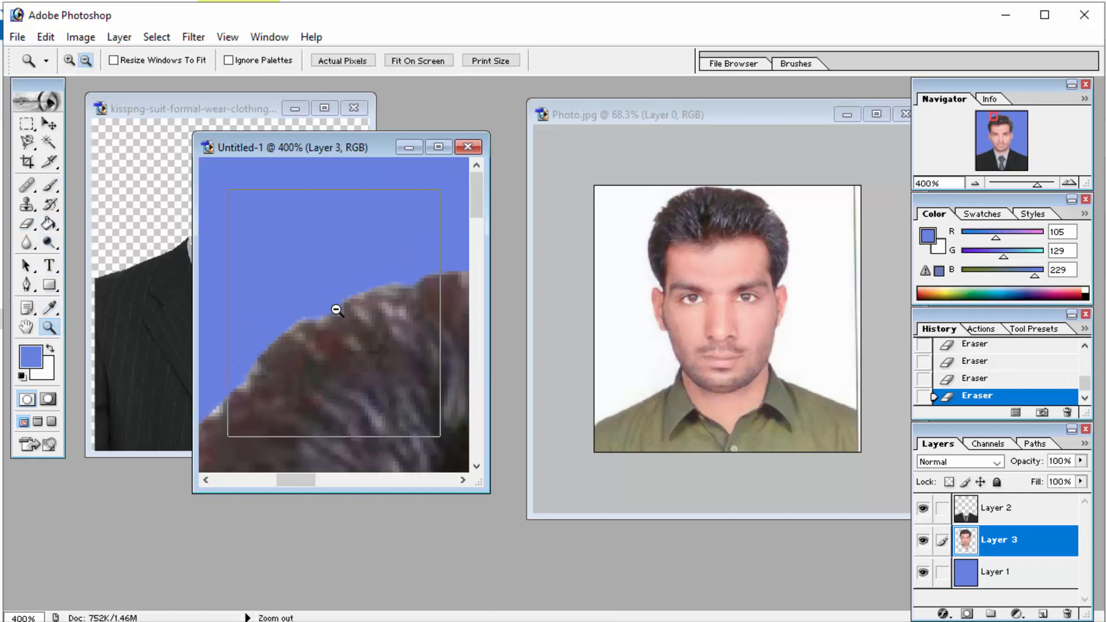
{"action": "left_click", "coordinate": [336, 308], "text": "alt"}
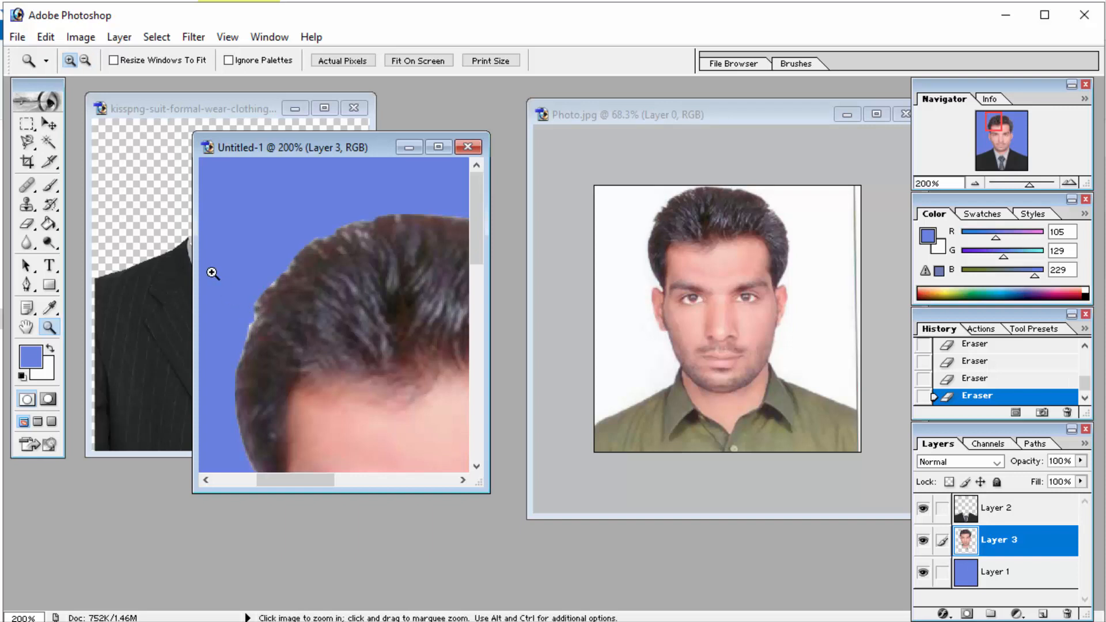
{"action": "left_click_drag", "start_coordinate": [209, 245], "coordinate": [345, 404]}
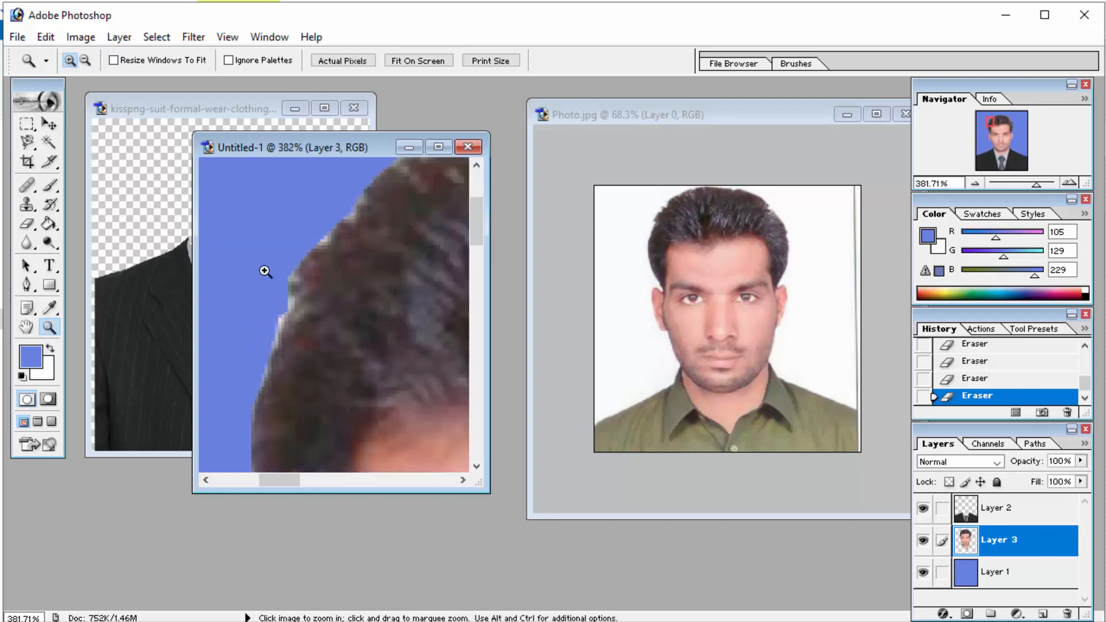
{"action": "key", "text": "e"}
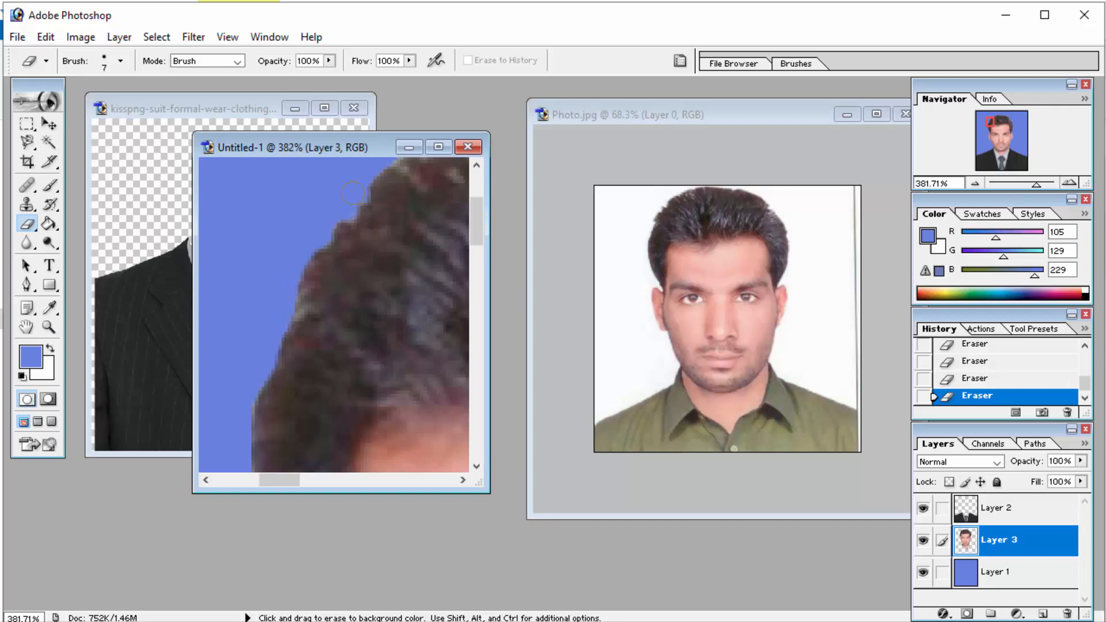
- View the whole portrait at 50% and examine the head's outline against the blue background
{"action": "left_click", "coordinate": [49, 327]}
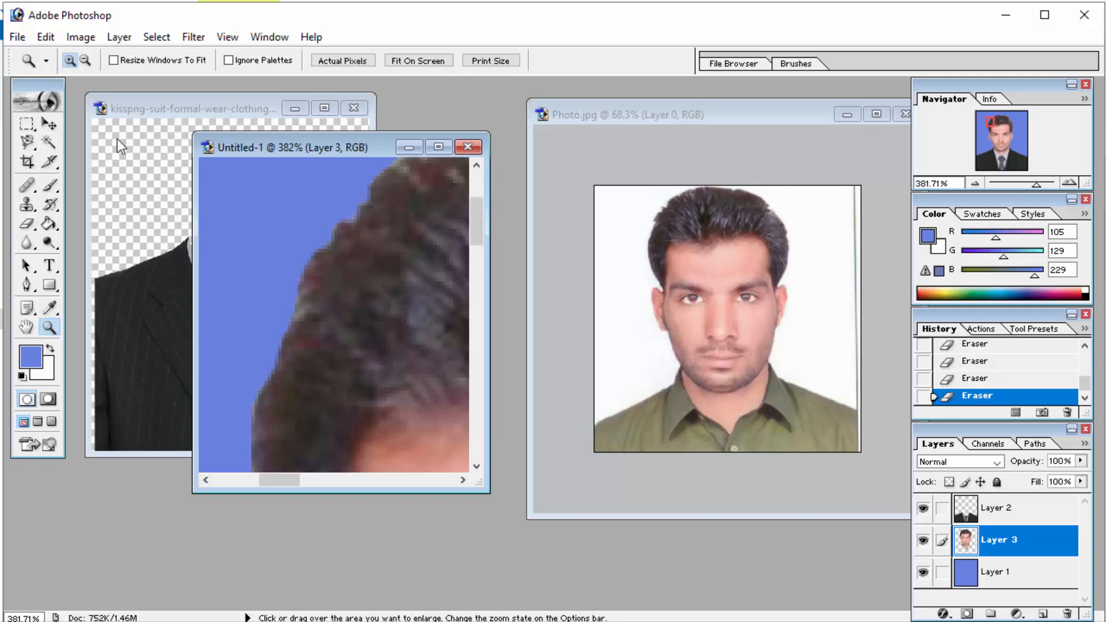
{"action": "left_click", "coordinate": [84, 60]}
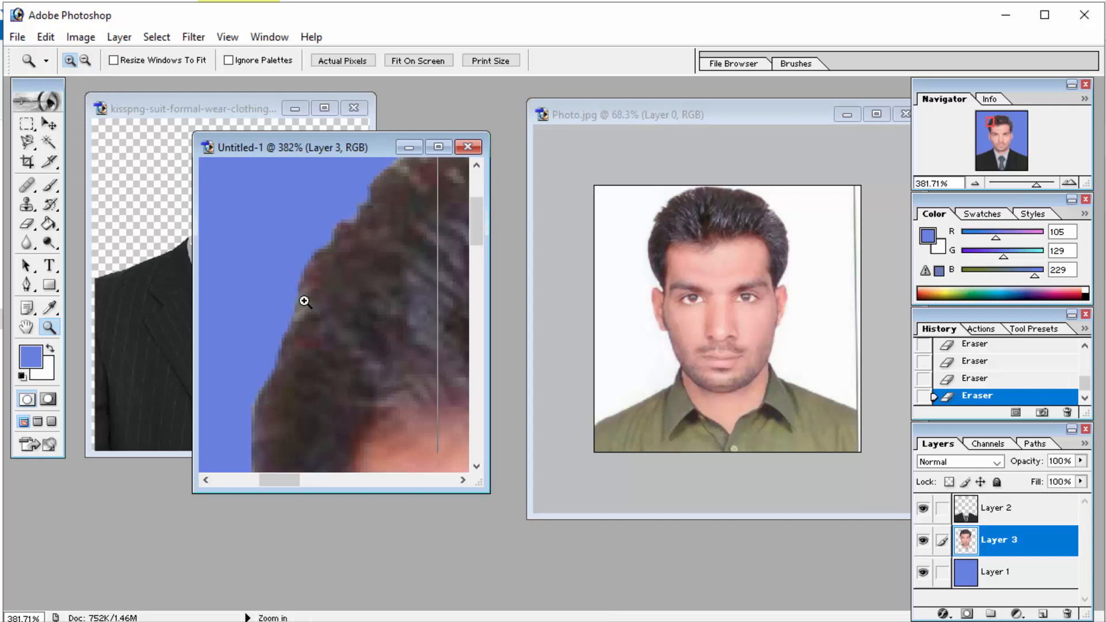
{"action": "left_click", "coordinate": [304, 301], "text": "alt"}
{"action": "left_click", "coordinate": [306, 301]}
{"action": "left_click", "coordinate": [306, 301]}
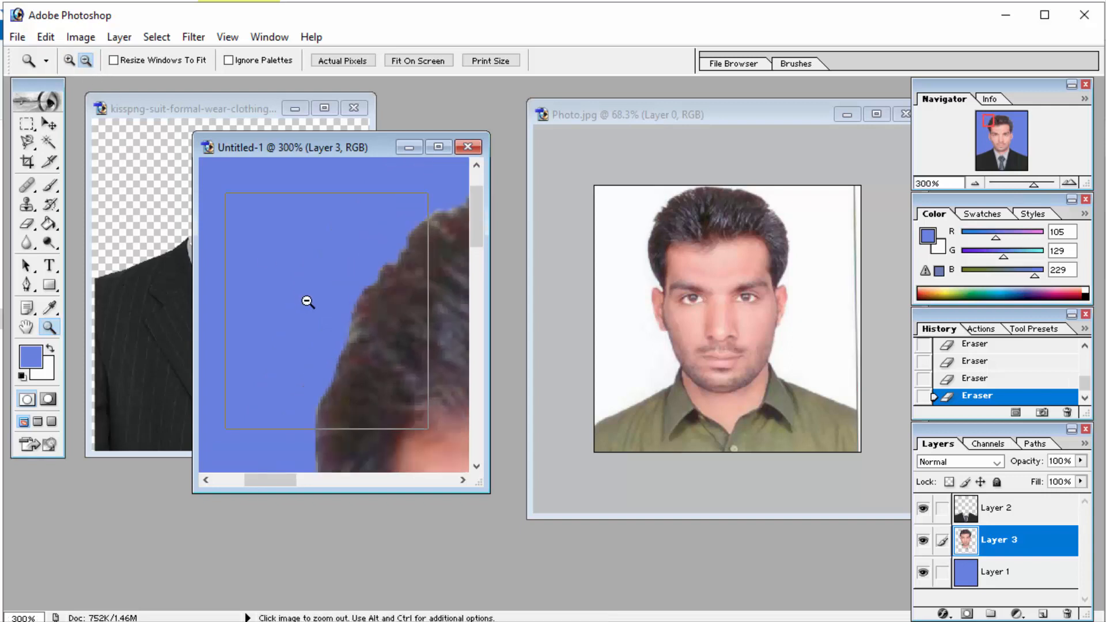
{"action": "left_click", "coordinate": [306, 302]}
{"action": "left_click", "coordinate": [307, 300]}
{"action": "left_click", "coordinate": [308, 297]}
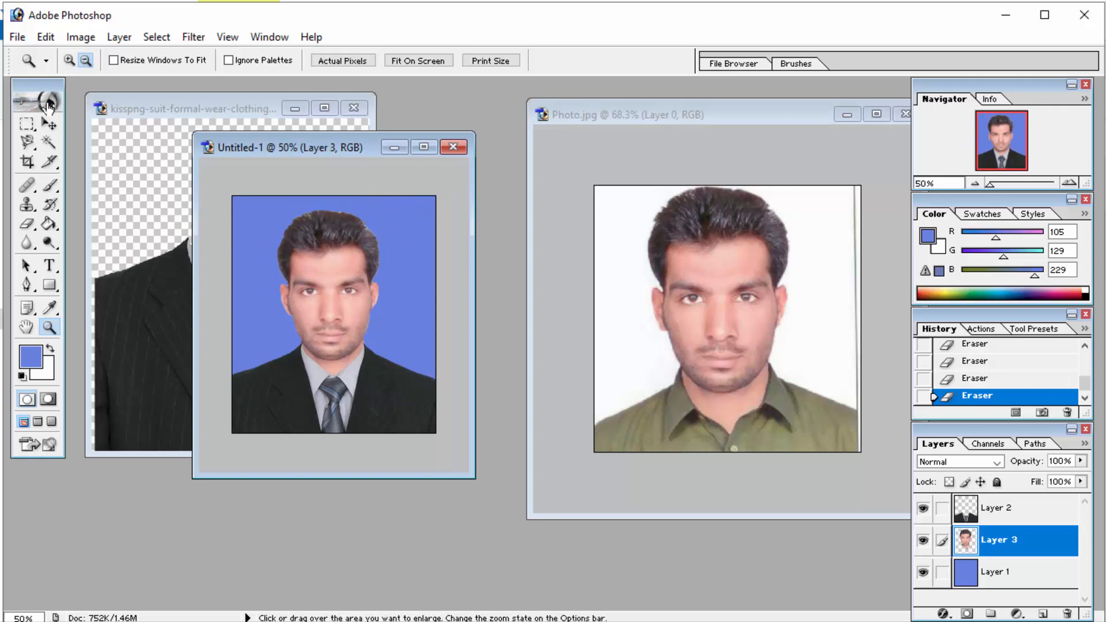
{"action": "left_click", "coordinate": [49, 124]}
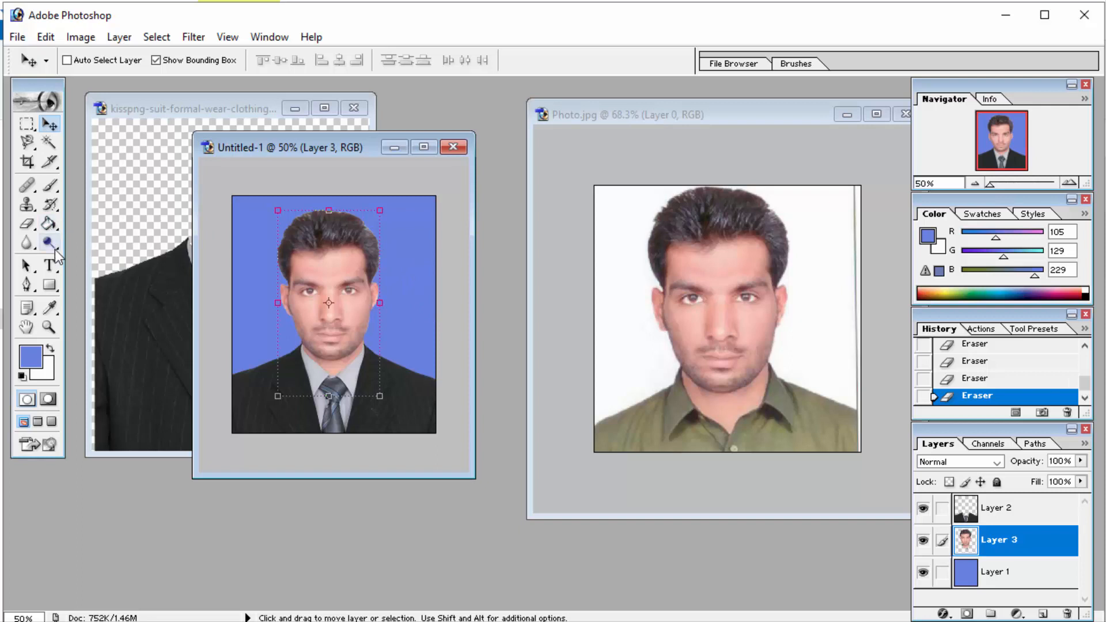
- Examine the hair edge against the blue background at 200%, and return to viewing the whole portrait at 50%
{"action": "left_click", "coordinate": [49, 327]}
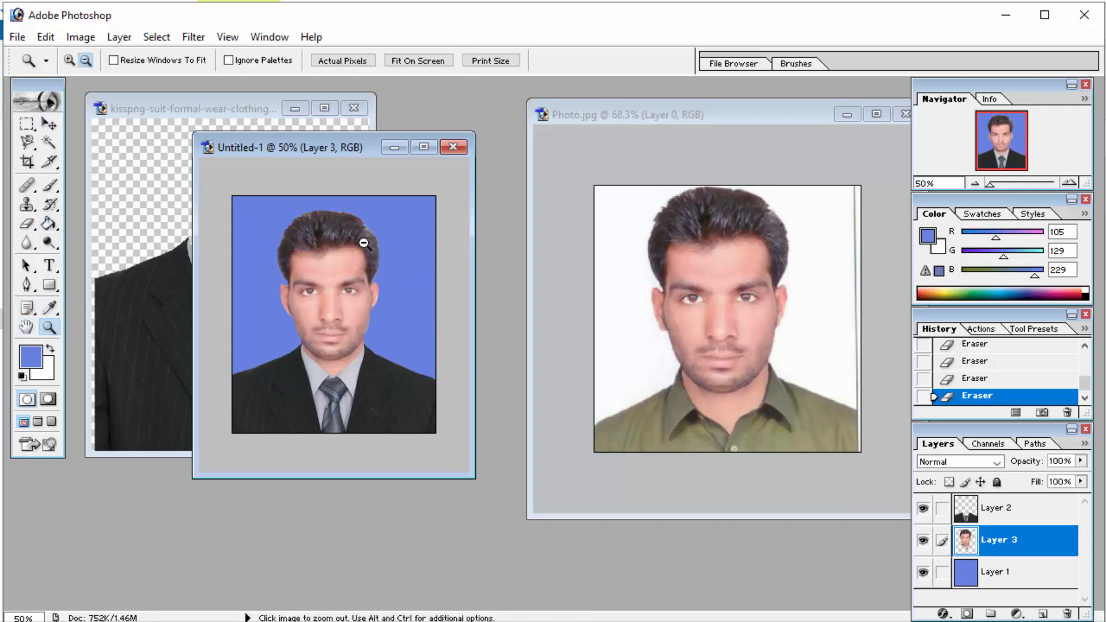
{"action": "left_click", "coordinate": [352, 218]}
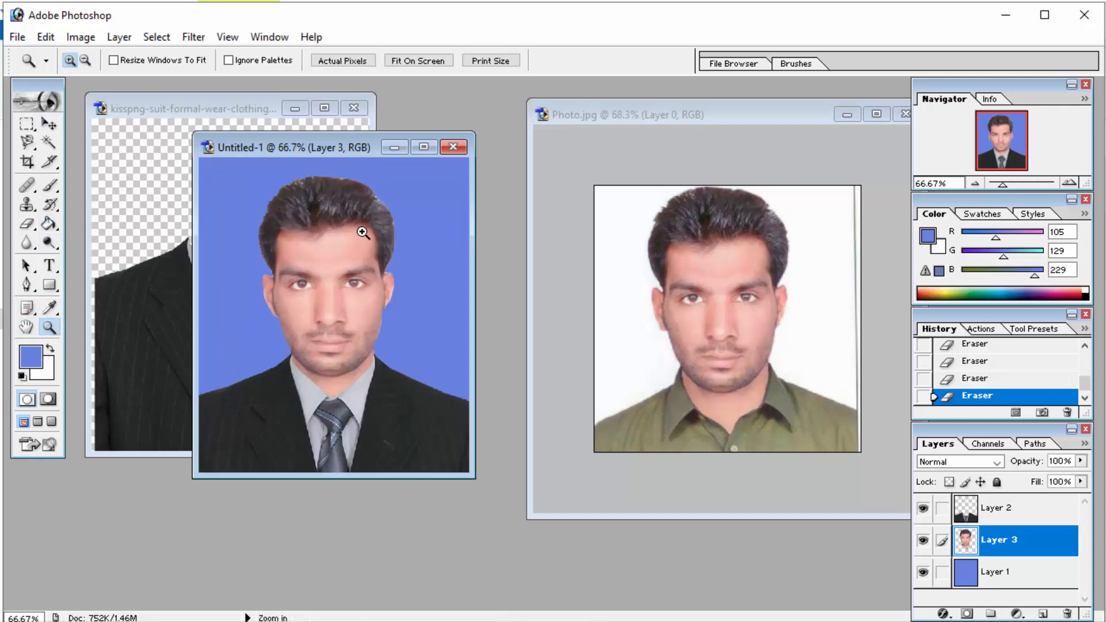
{"action": "left_click", "coordinate": [377, 209]}
{"action": "left_click", "coordinate": [368, 205]}
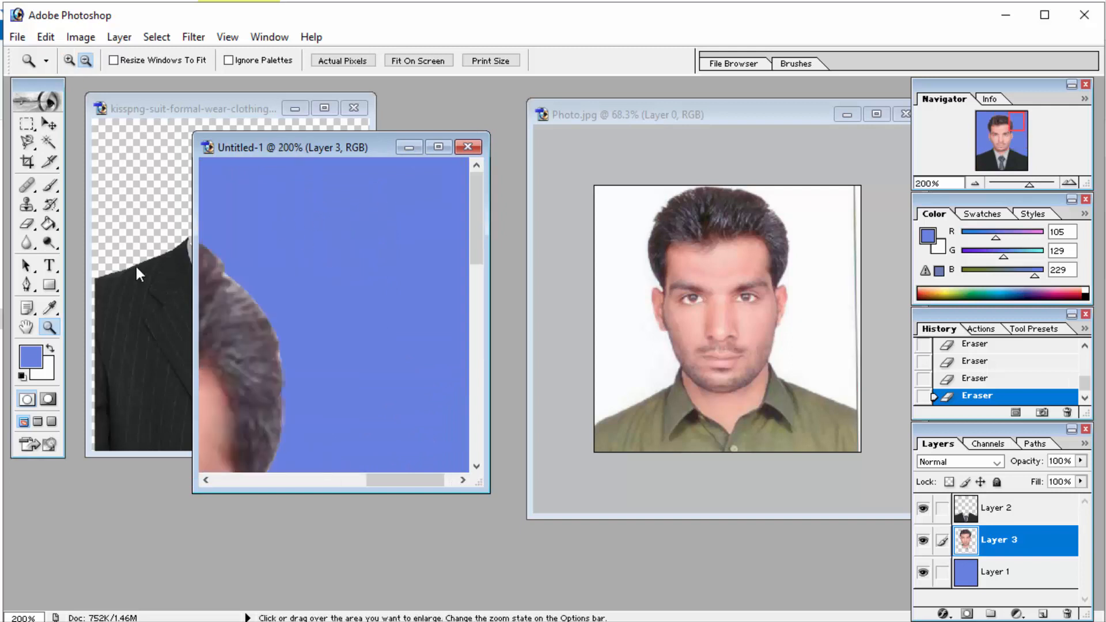
{"action": "left_click", "coordinate": [27, 224]}
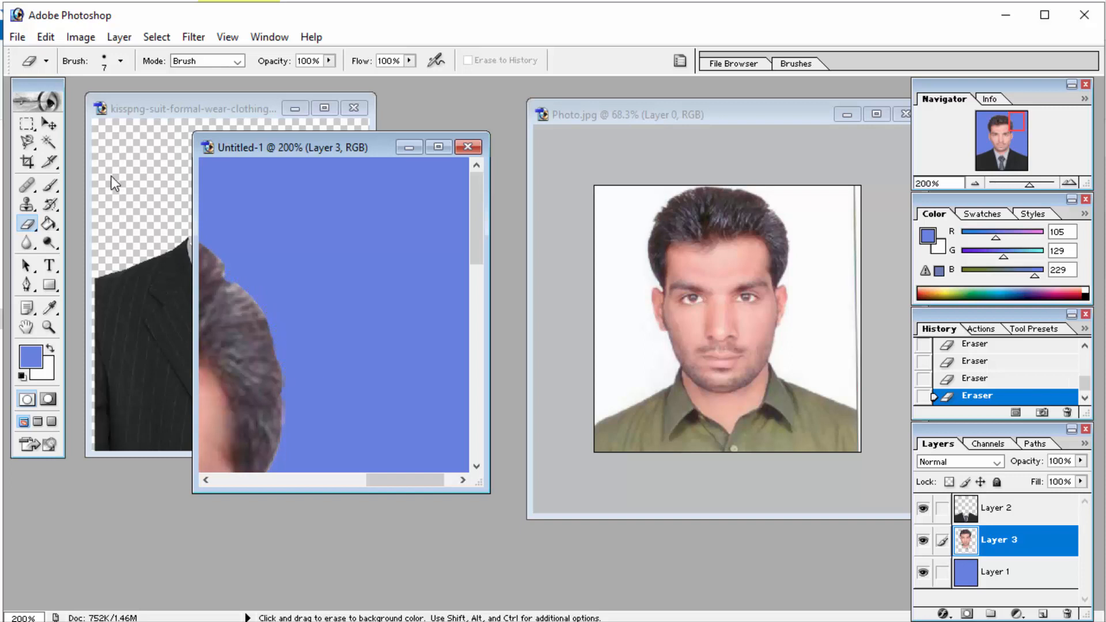
{"action": "left_click", "coordinate": [50, 126]}
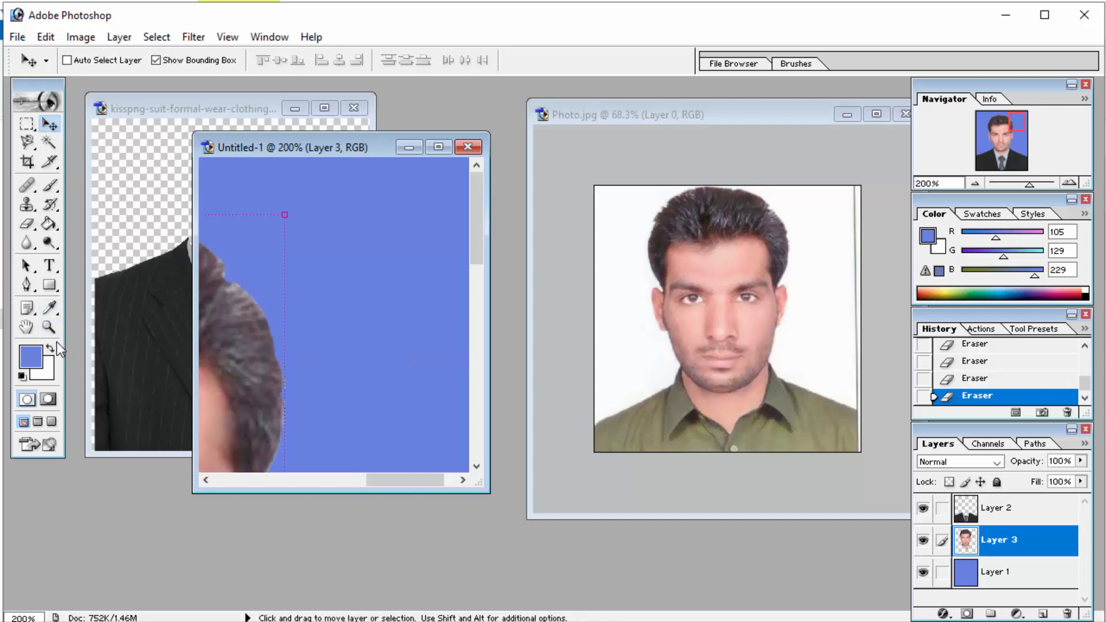
{"action": "left_click", "coordinate": [51, 327]}
{"action": "left_click", "coordinate": [273, 330], "text": "alt"}
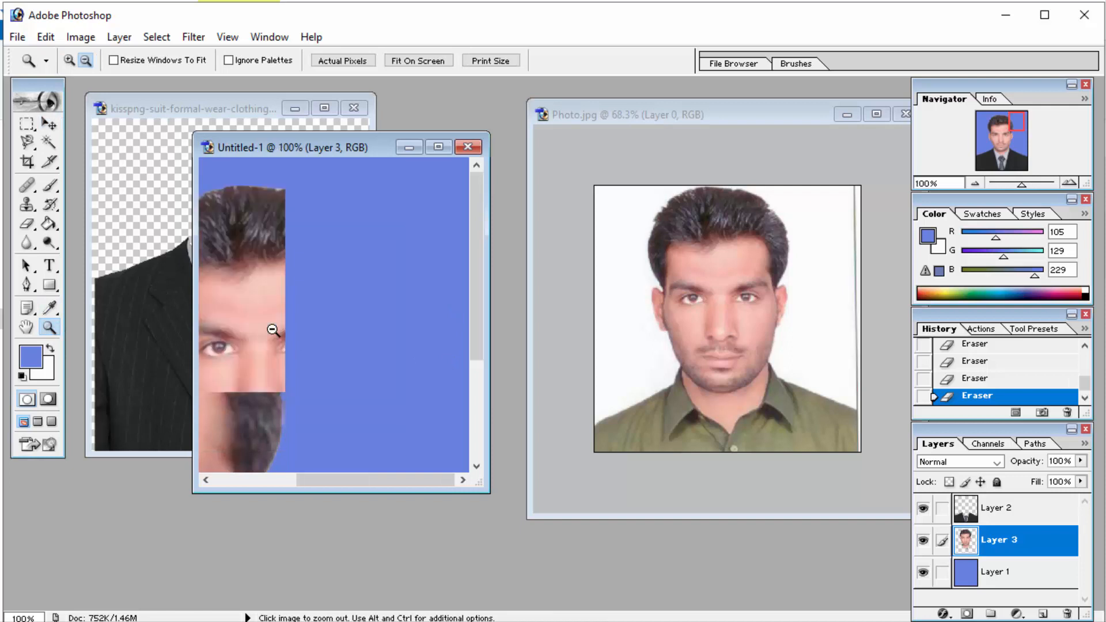
{"action": "left_click", "coordinate": [273, 330], "text": "alt"}
{"action": "left_click", "coordinate": [273, 330], "text": "alt"}
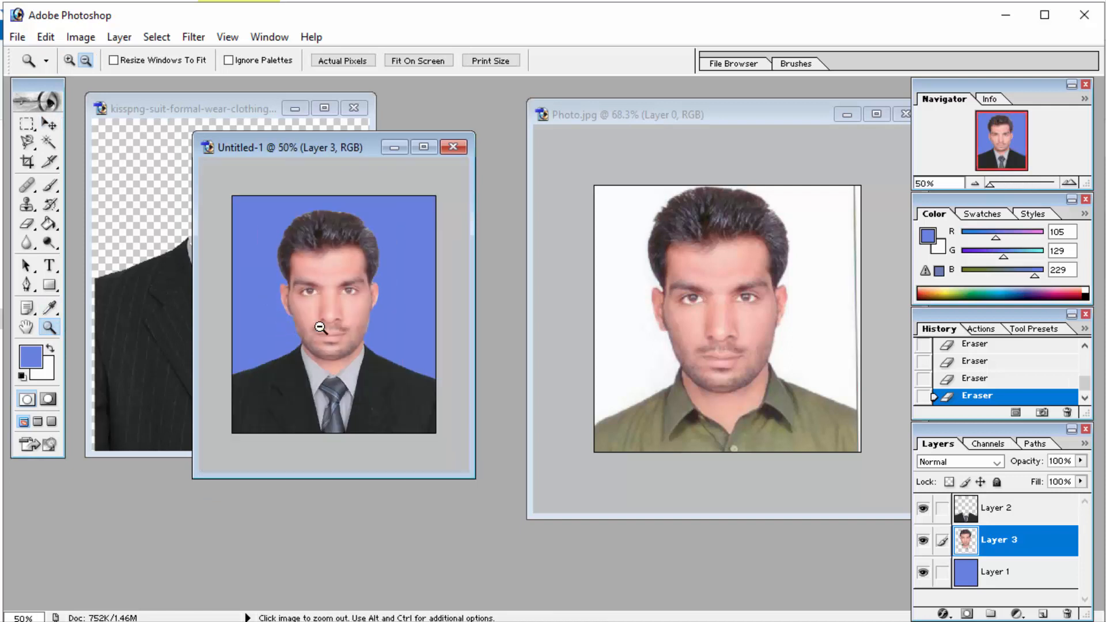
{"action": "left_click", "coordinate": [44, 120]}
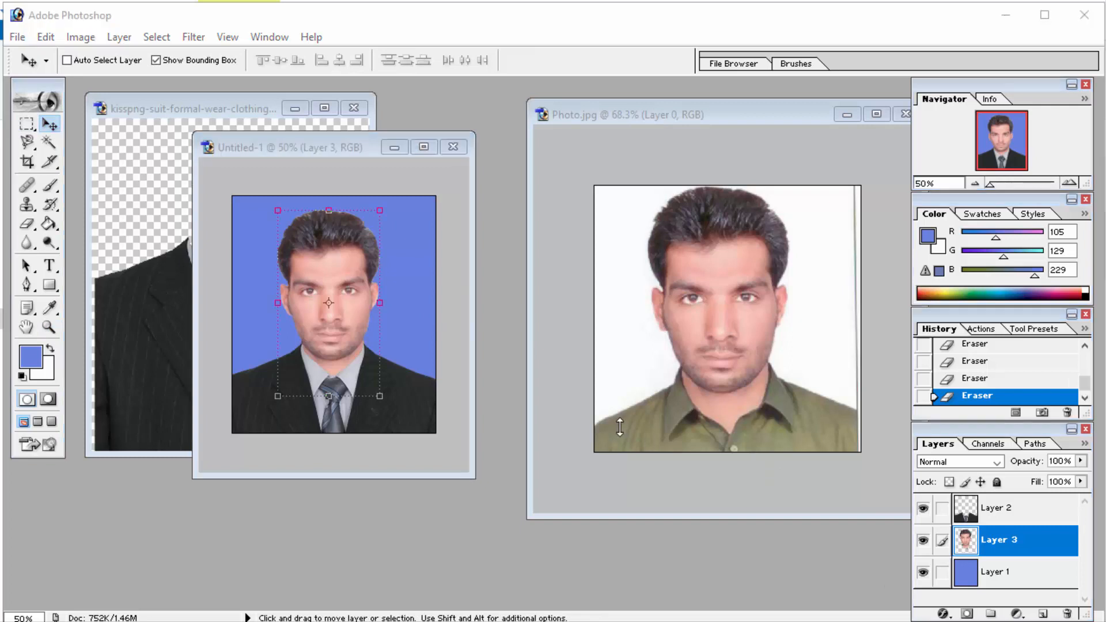
- Save a copy of the portrait to the Desktop in JPEG format with the file name 1
{"action": "left_click", "coordinate": [17, 37]}
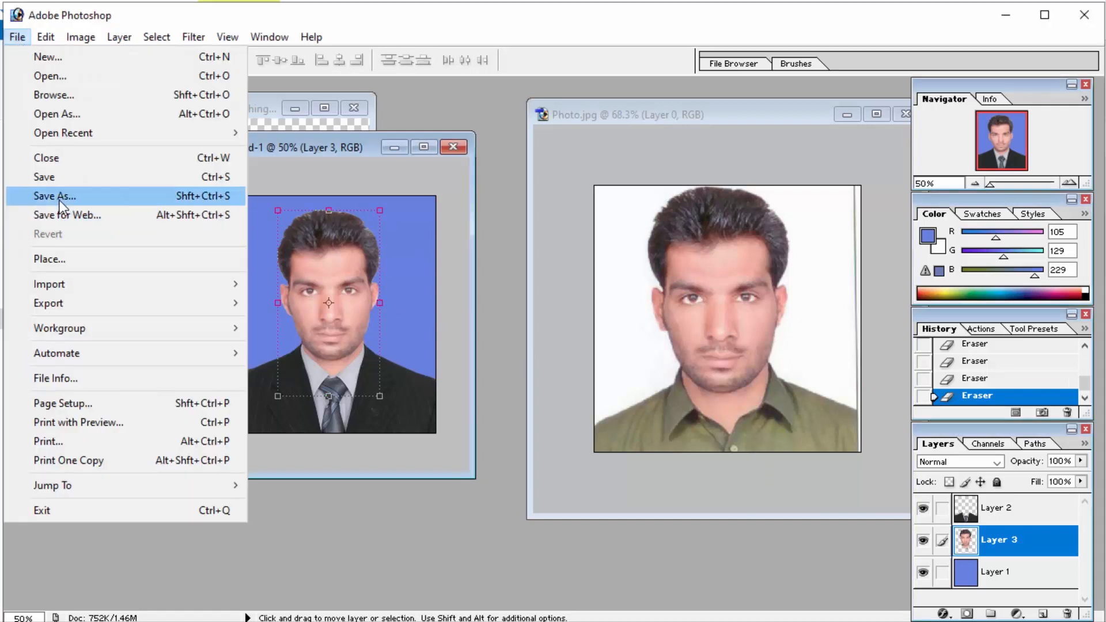
{"action": "left_click", "coordinate": [56, 197]}
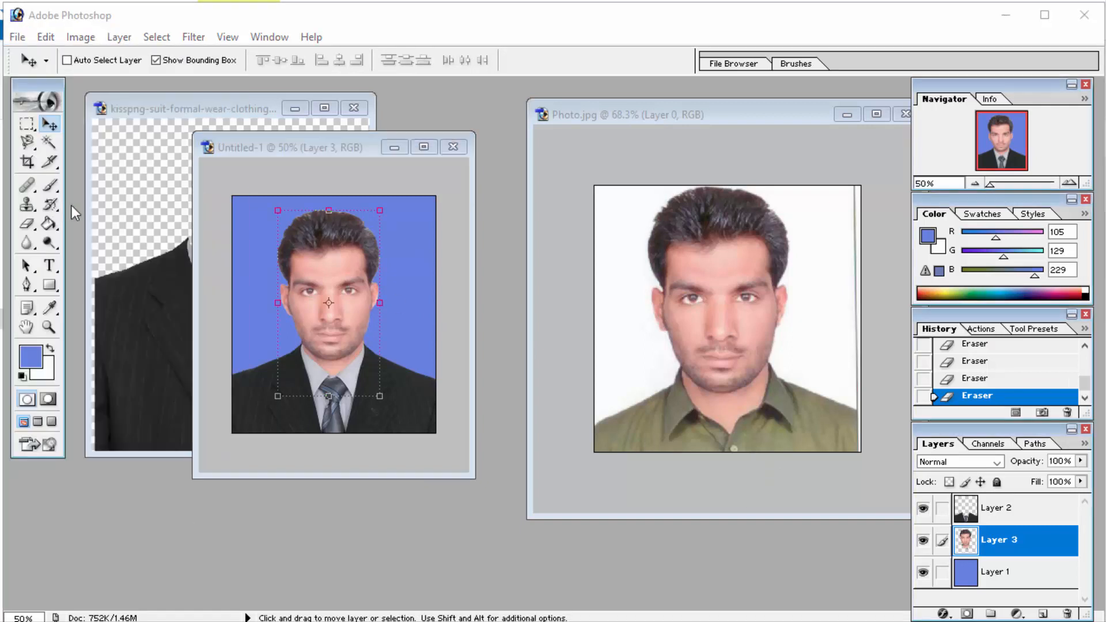
{"action": "left_click", "coordinate": [514, 367]}
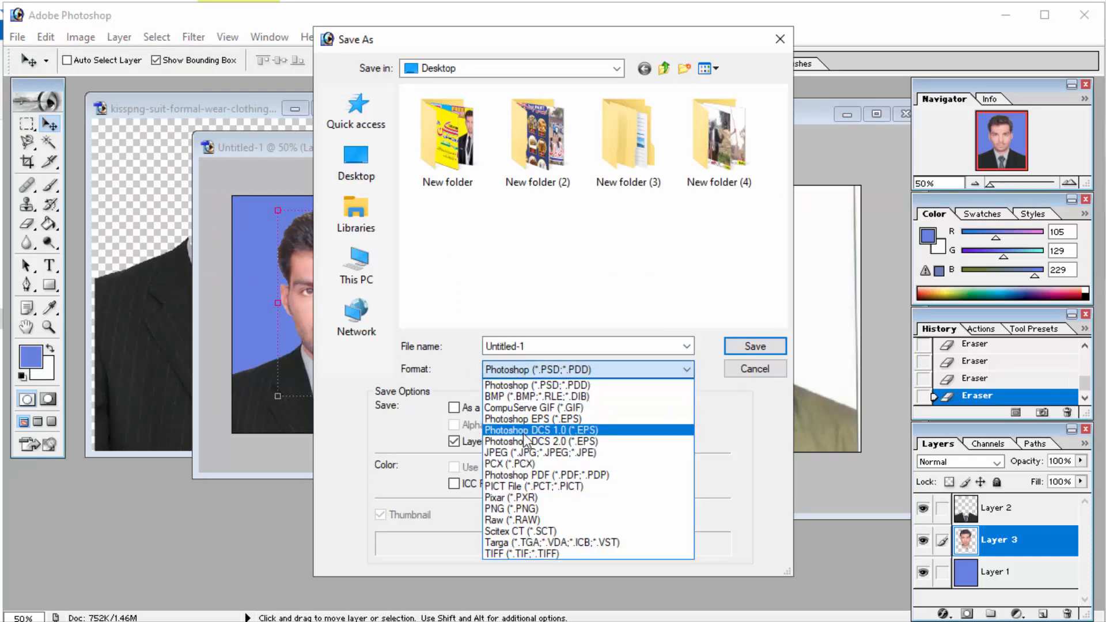
{"action": "left_click", "coordinate": [519, 453]}
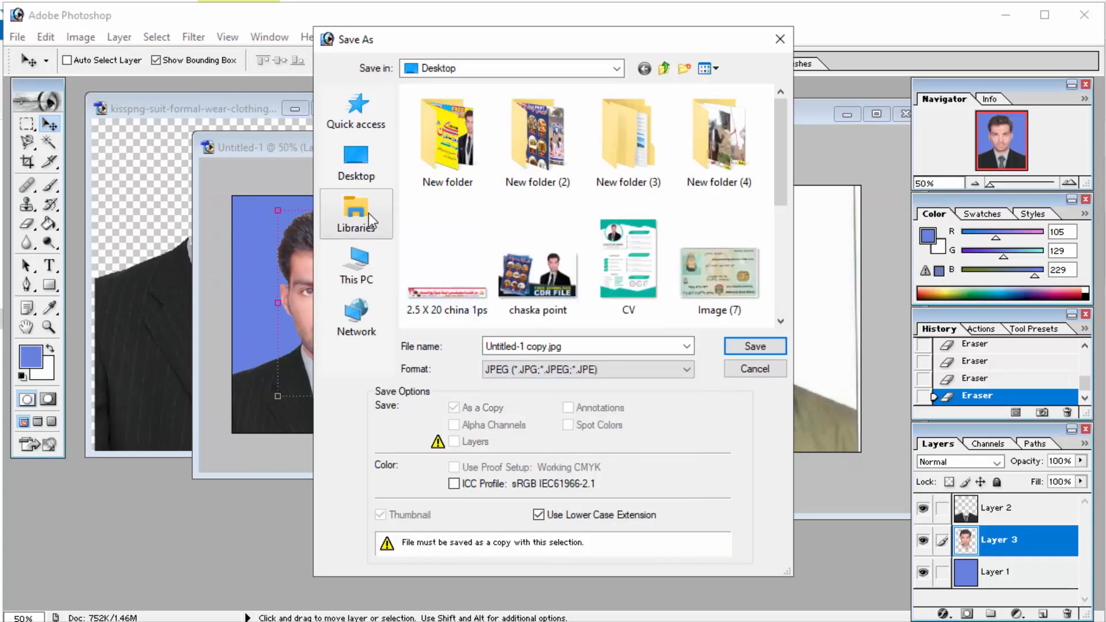
{"action": "left_click", "coordinate": [360, 175]}
{"action": "left_click_drag", "start_coordinate": [773, 127], "coordinate": [779, 296]}
{"action": "left_click", "coordinate": [598, 345]}
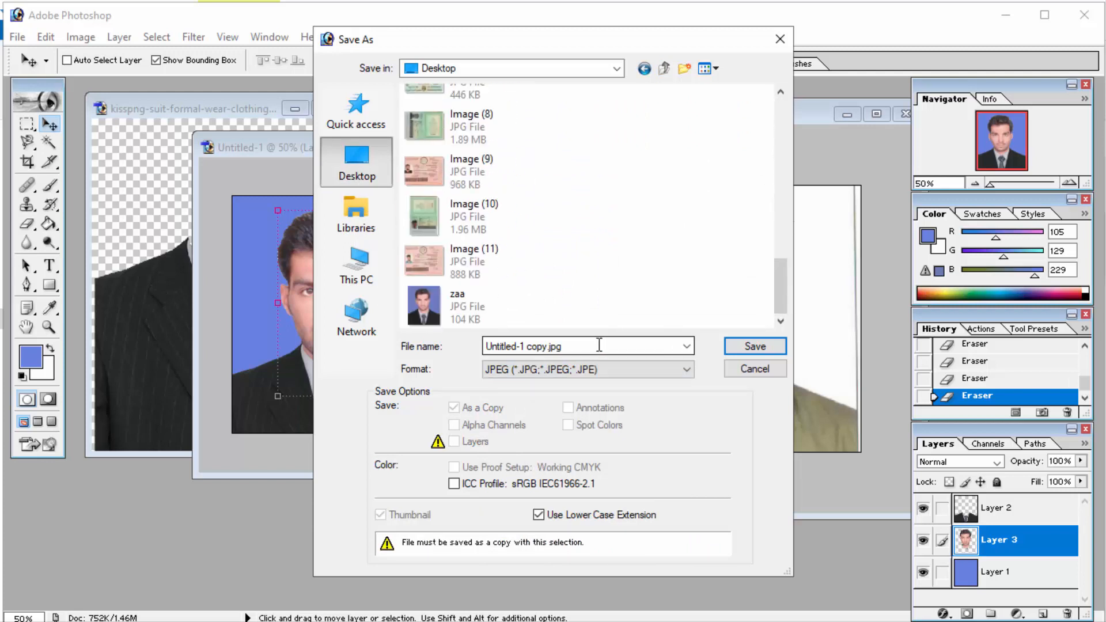
{"action": "type", "text": "8"}
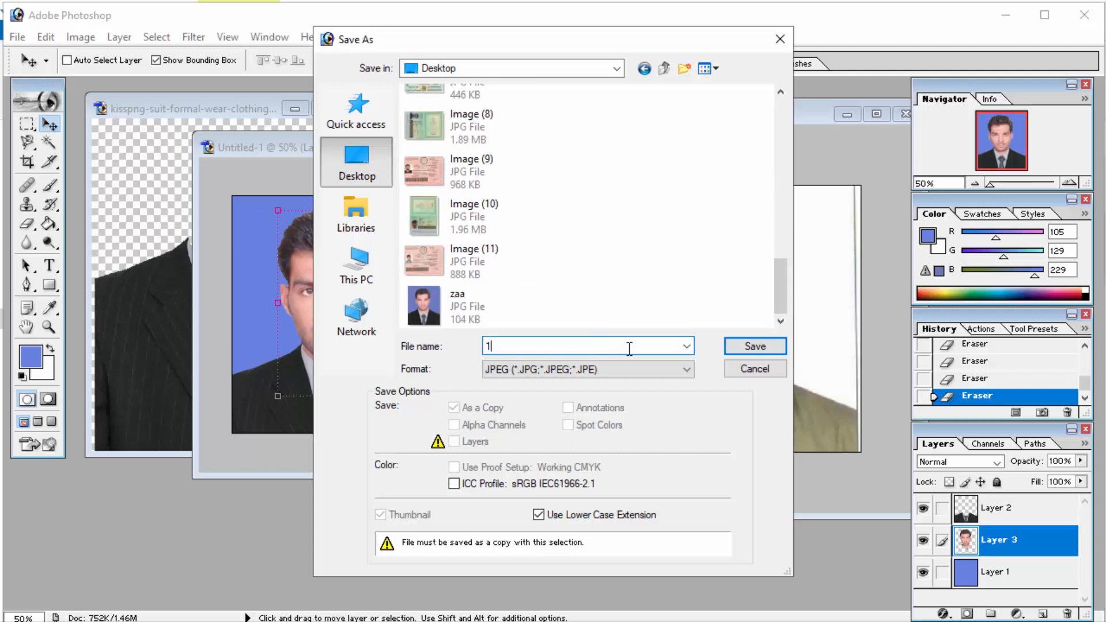
{"action": "left_click", "coordinate": [732, 347]}
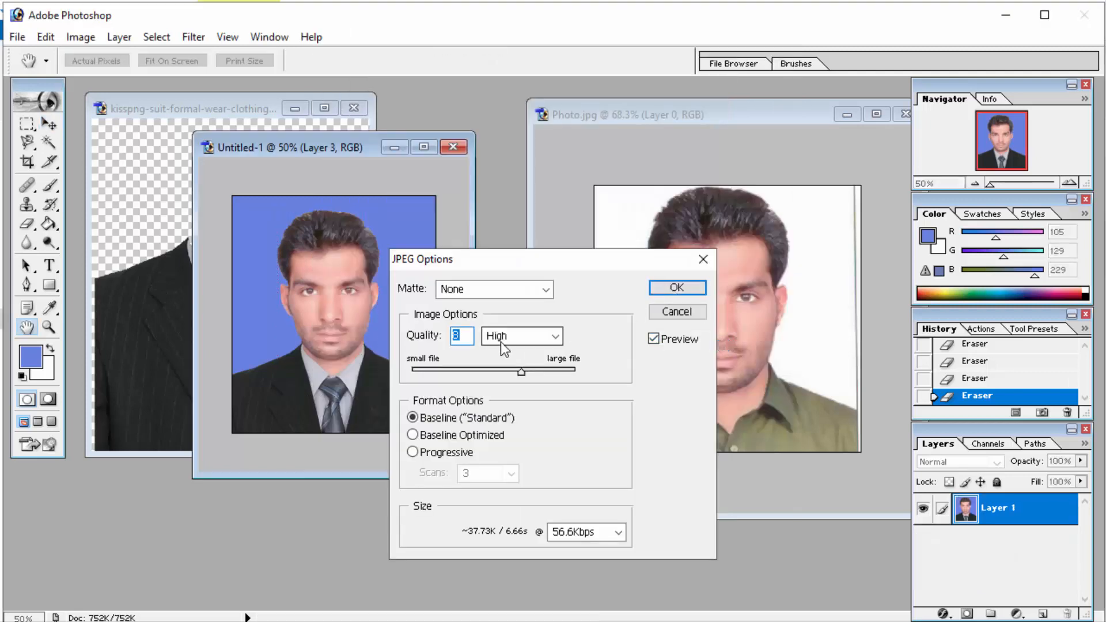
- Set the JPEG image quality to Maximum (10) and complete the export
{"action": "left_click", "coordinate": [531, 340]}
{"action": "left_click", "coordinate": [514, 392]}
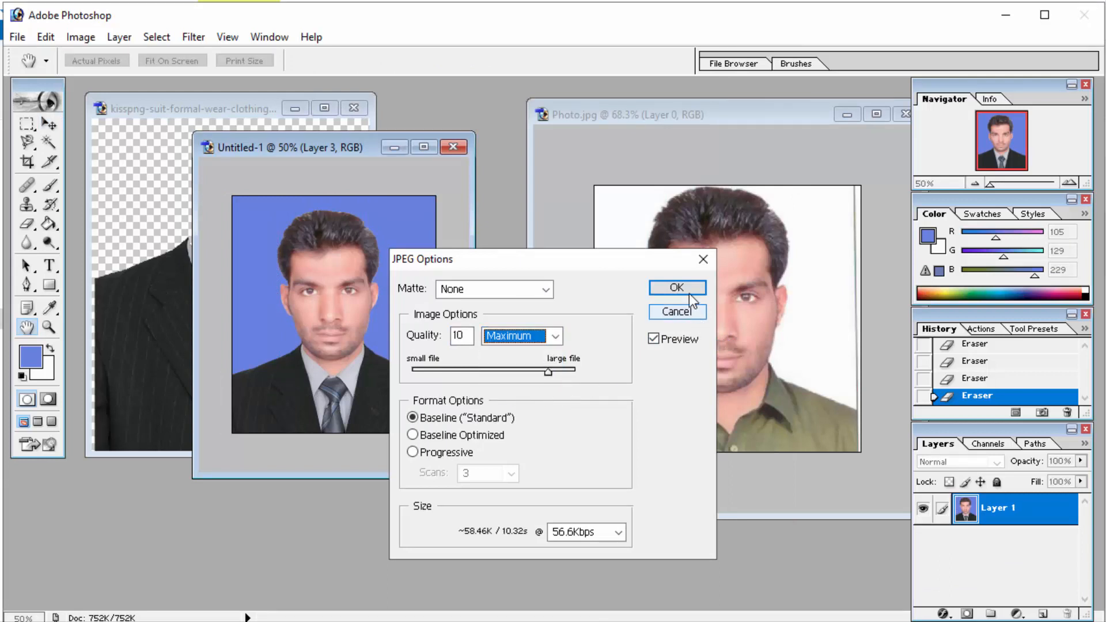
{"action": "left_click", "coordinate": [689, 289]}
{"action": "key", "text": "v"}
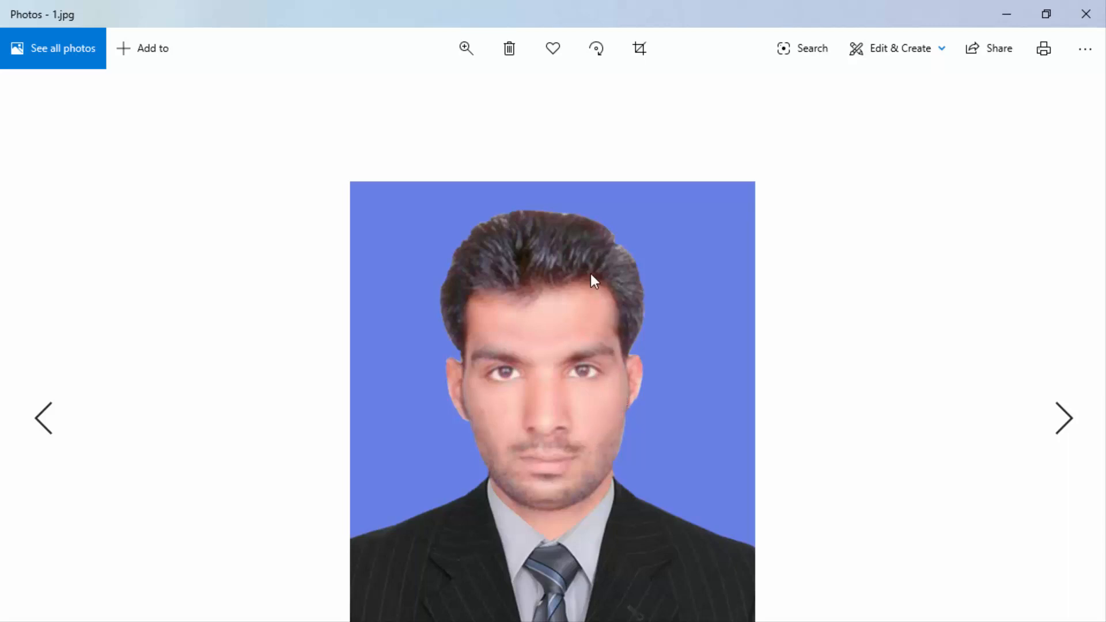
- Review the saved portrait 1.jpg in the Photos viewer and close it
{"action": "scroll", "coordinate": [593, 279], "scroll_direction": "down", "scroll_amount": 1}
{"action": "scroll", "coordinate": [593, 280], "scroll_direction": "up", "scroll_amount": 1}
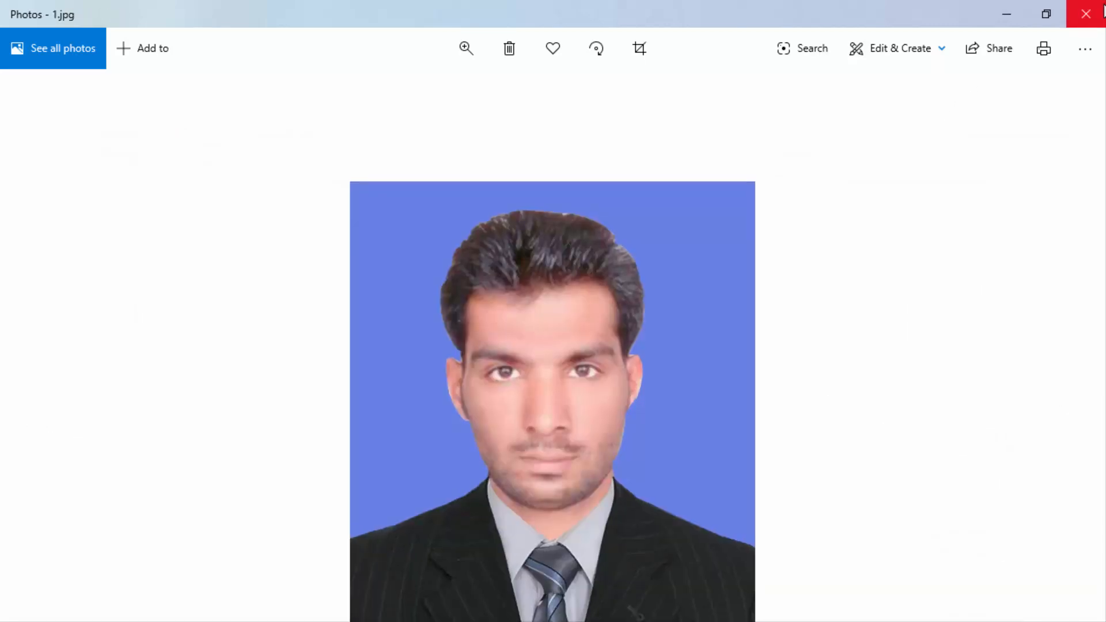
{"action": "left_click", "coordinate": [1086, 13]}
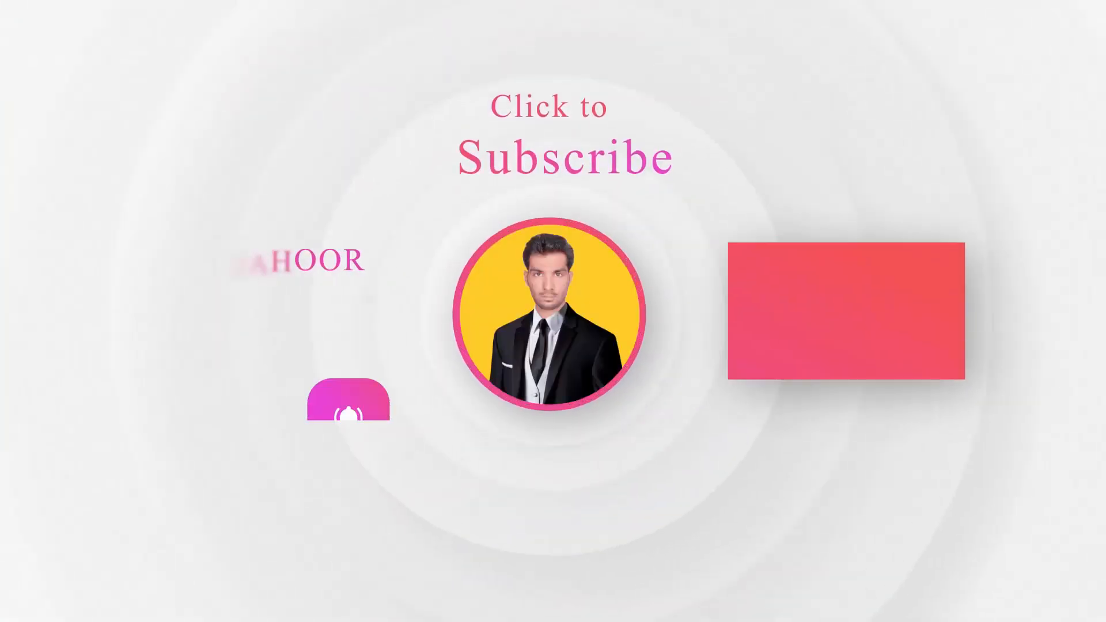